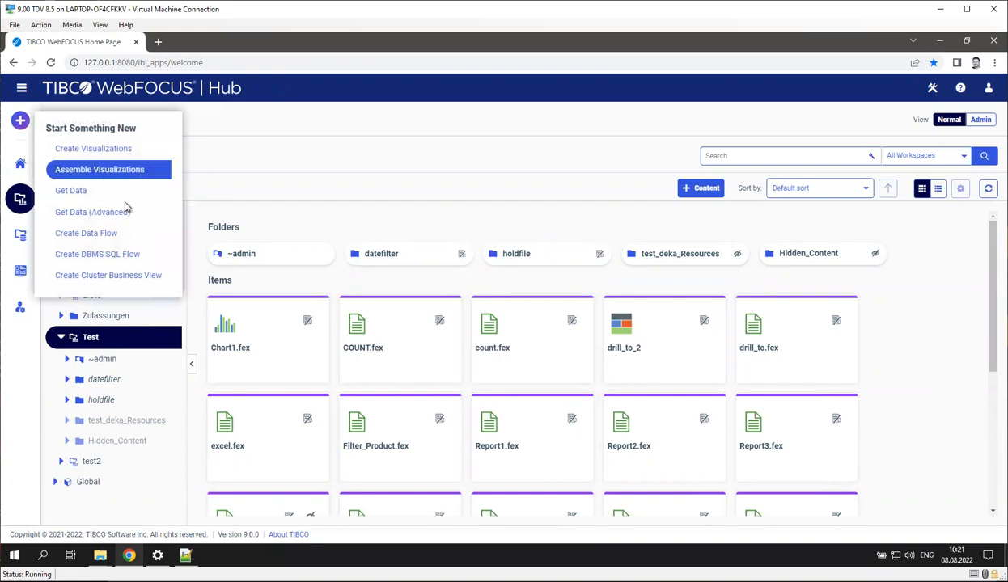
- Open the data sources for getting data and remove the PostgreSQL adapter from the server configuration
left_click(122, 198)
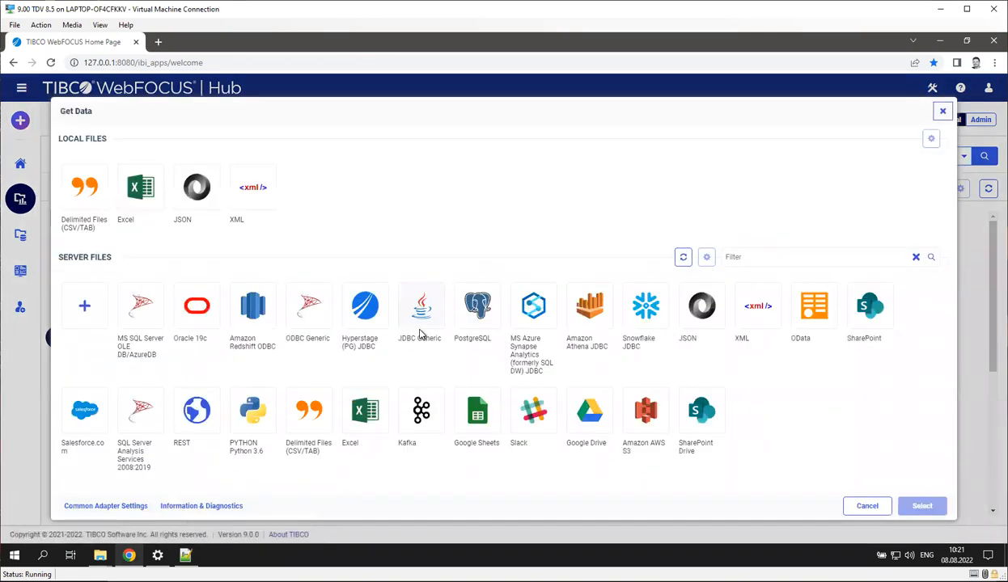
left_click(477, 308)
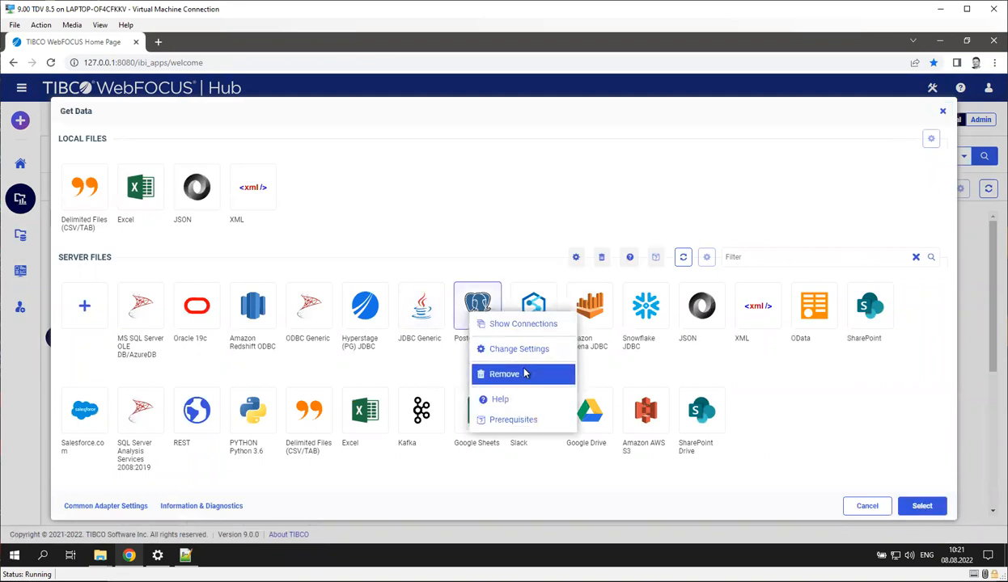
left_click(486, 305)
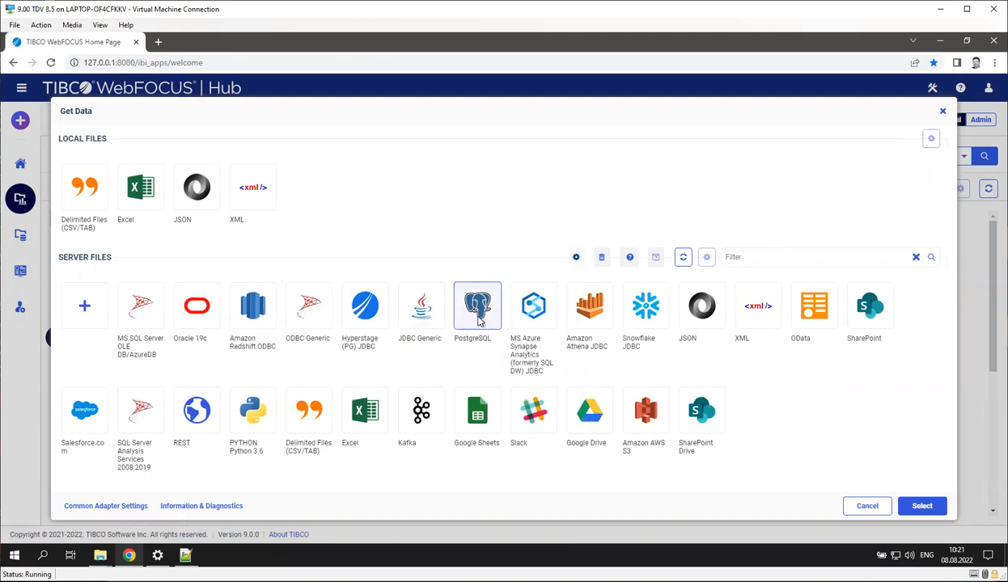
right_click(481, 316)
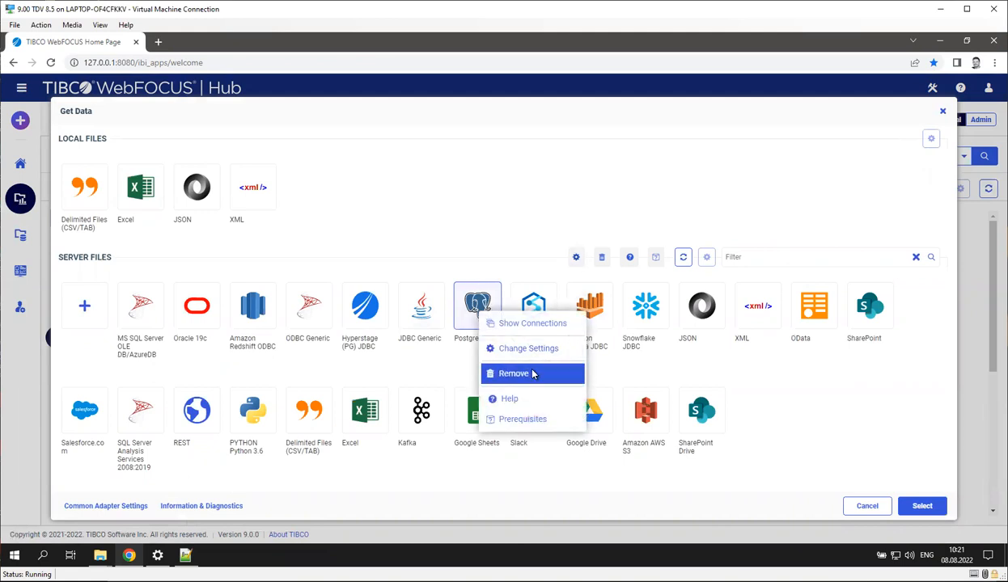
left_click(533, 372)
left_click(637, 353)
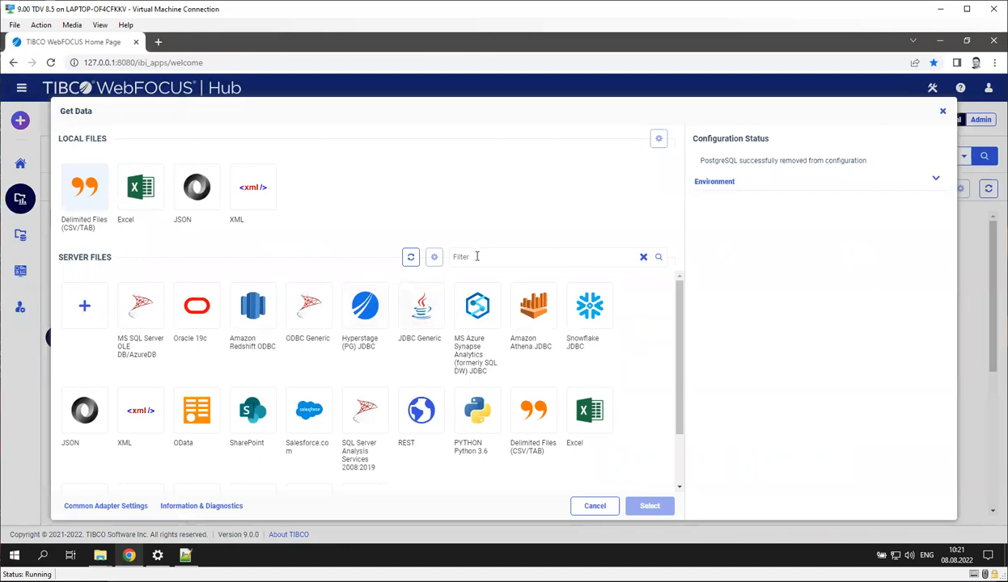
- Start adding a new server adapter, filter the available ones by "post" and choose PostgreSQL
left_click(82, 306)
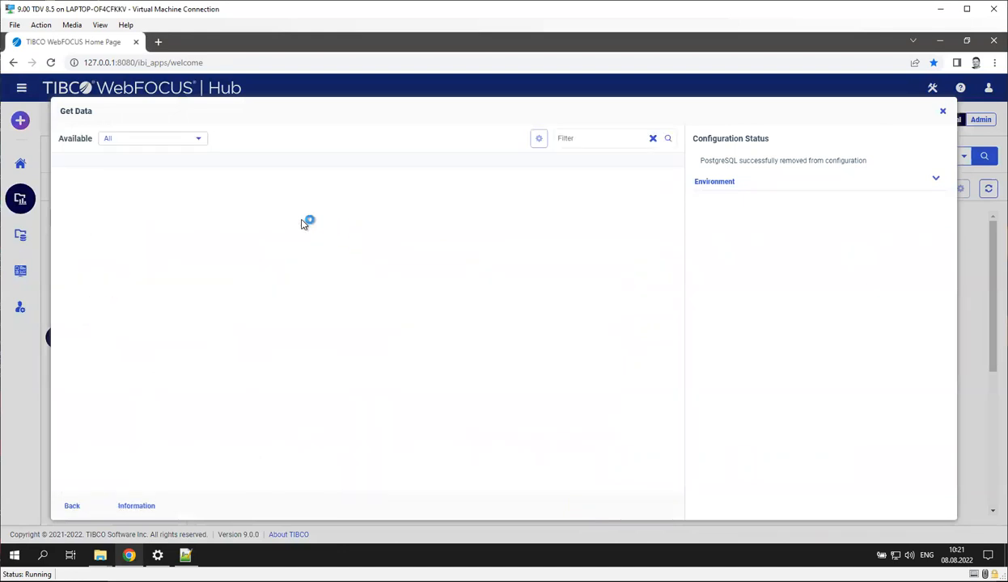
left_click(819, 138)
type("post")
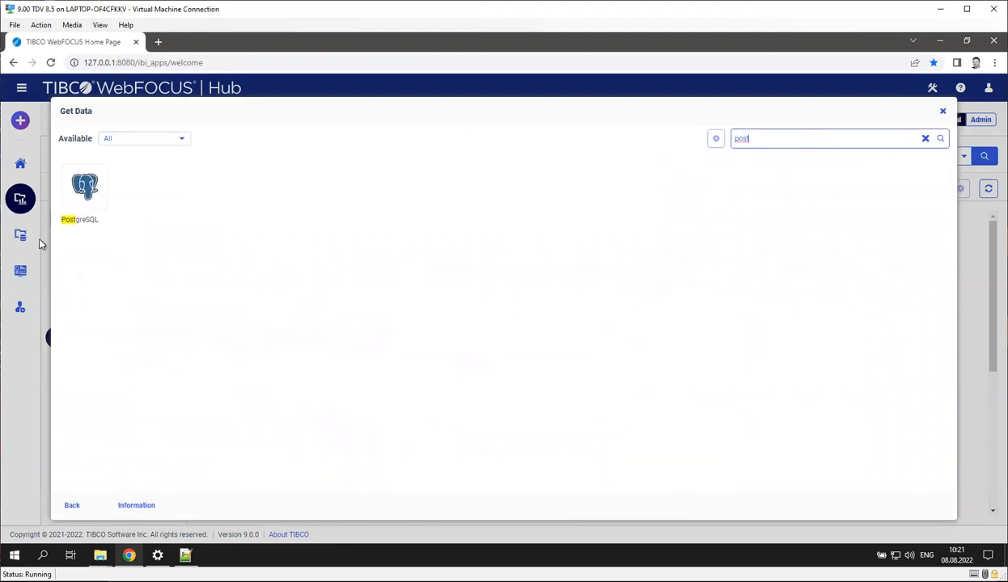
left_click(79, 205)
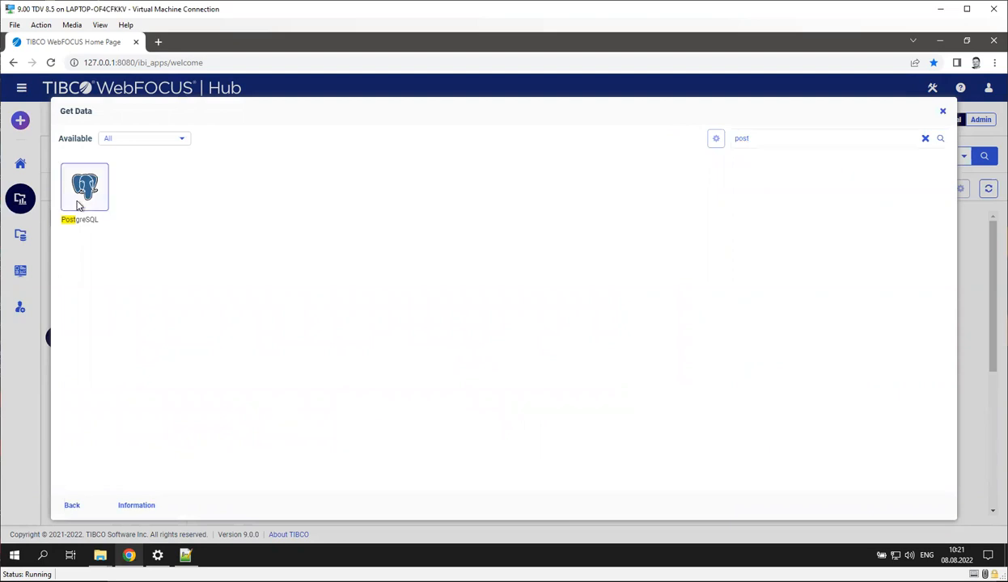
- Name the new PostgreSQL connection TRAINING
left_click(741, 200)
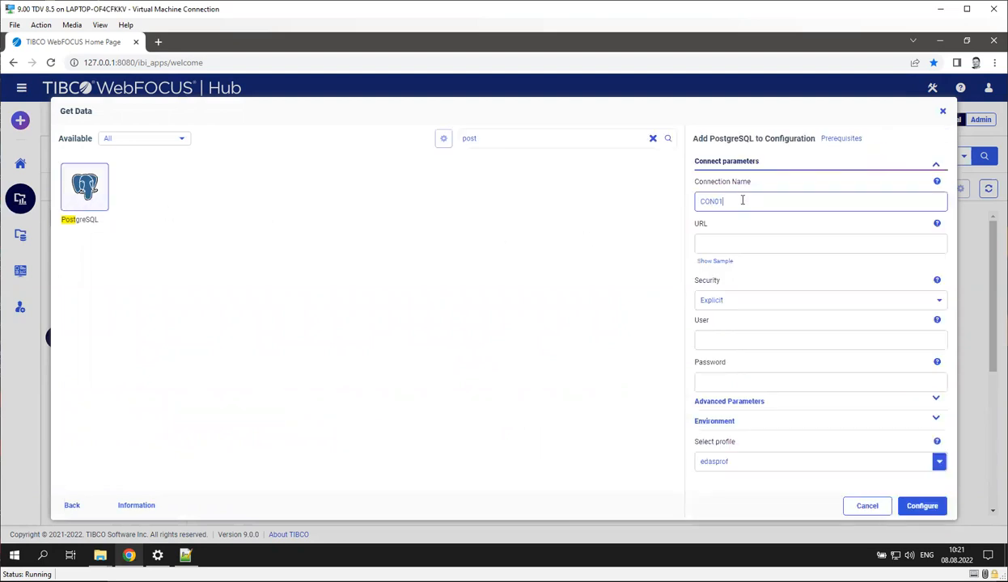
left_click_drag(741, 201, 678, 206)
type("TRAINING")
key("BackSpace")
key("BackSpace")
key("BackSpace")
type("ING")
left_click(747, 244)
left_click(725, 289)
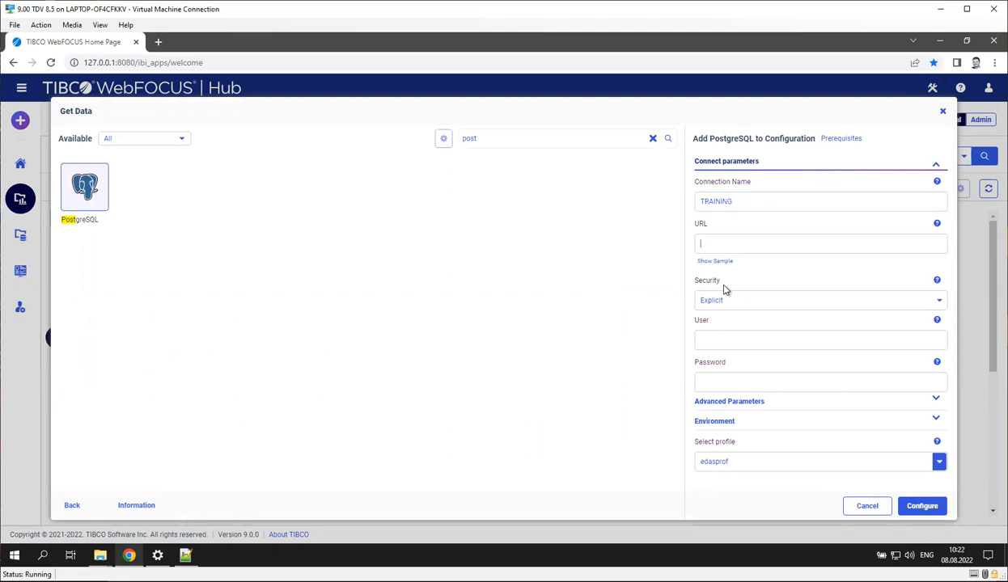
left_click(741, 251)
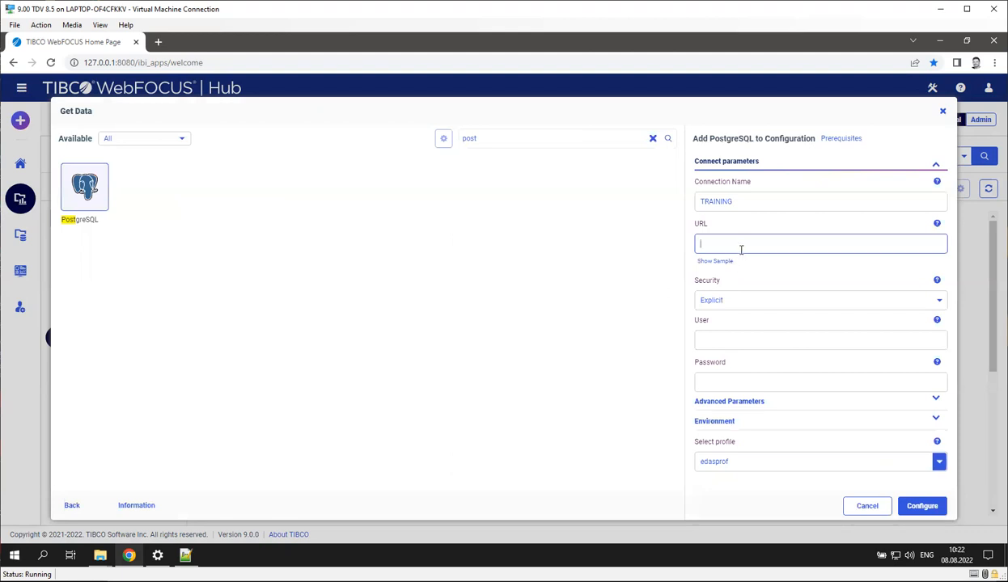
left_click(725, 287)
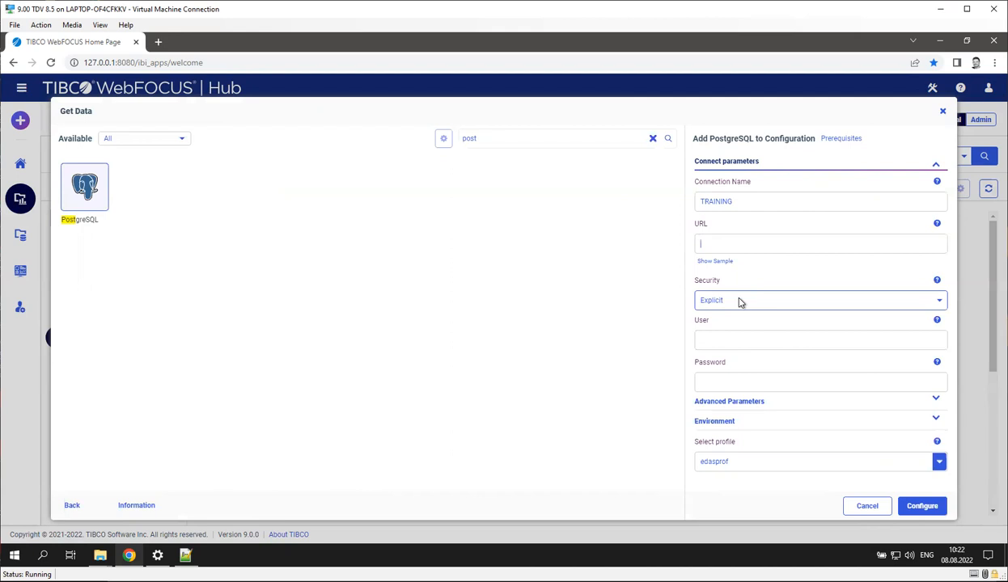
left_click(727, 338)
left_click(730, 383)
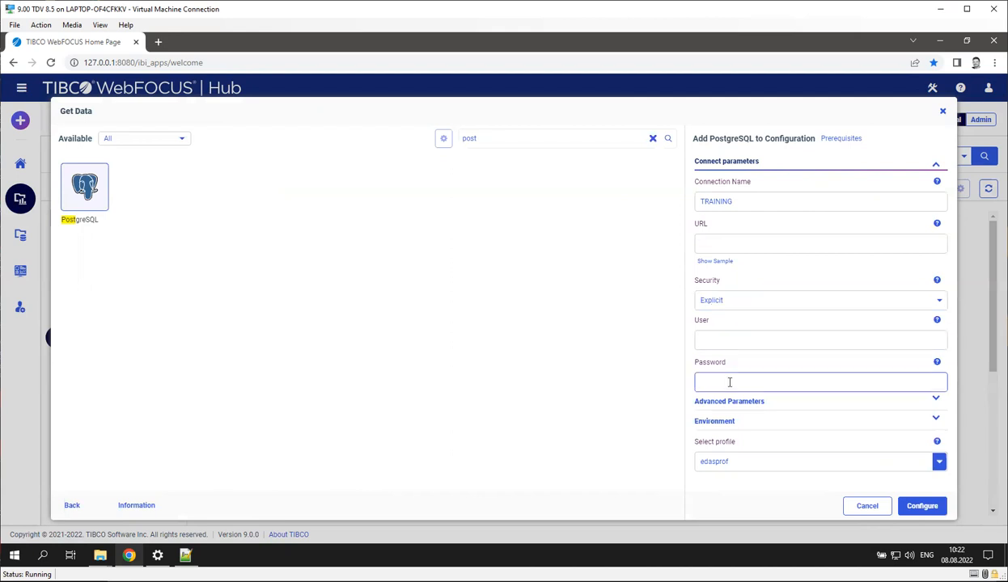
- Show the sample URL and set the connection URL to jdbc:postgesql://localhost:9408/training
left_click(725, 265)
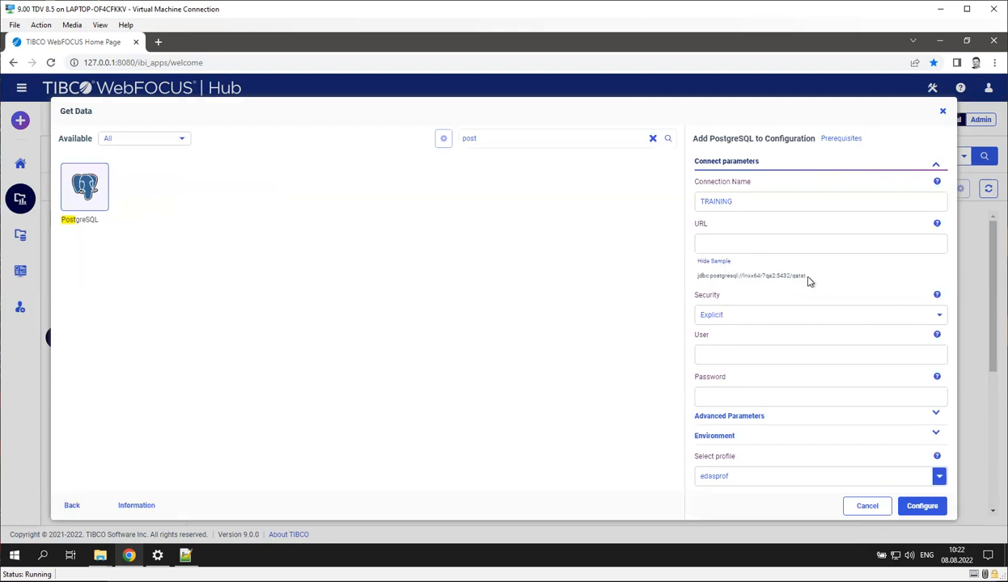
left_click(728, 247)
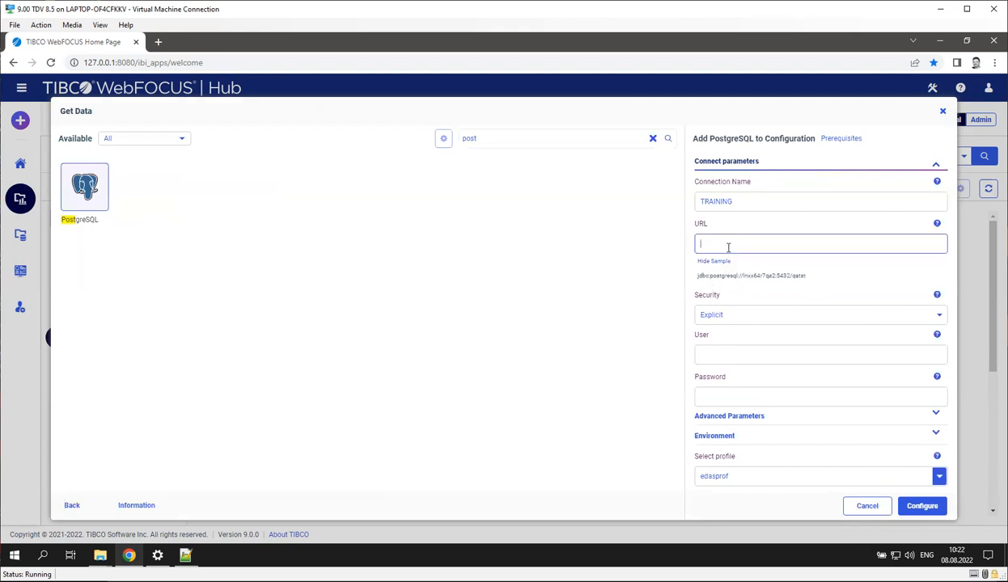
type("jdbc:postgresql://")
type("localhost:9408")
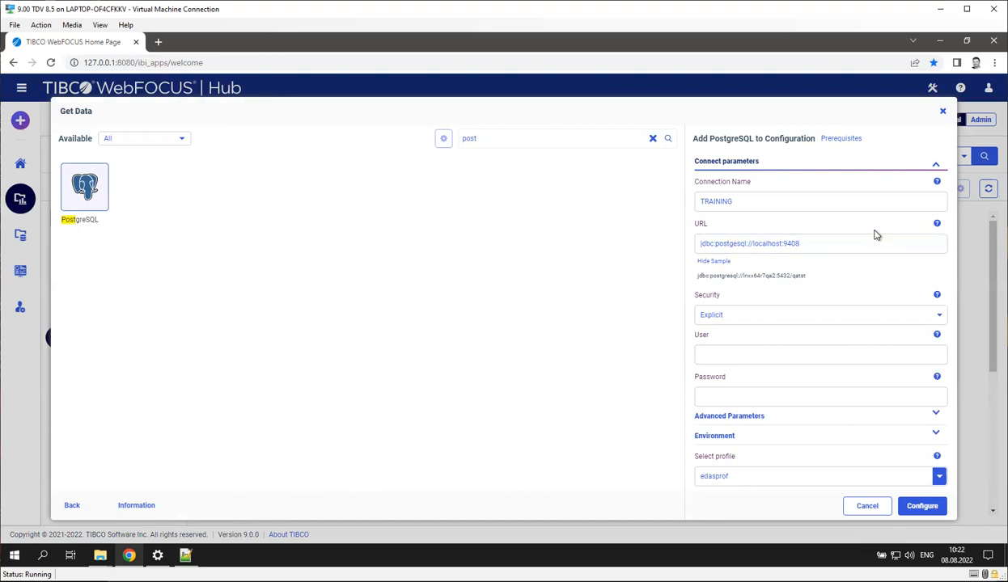
type("raining")
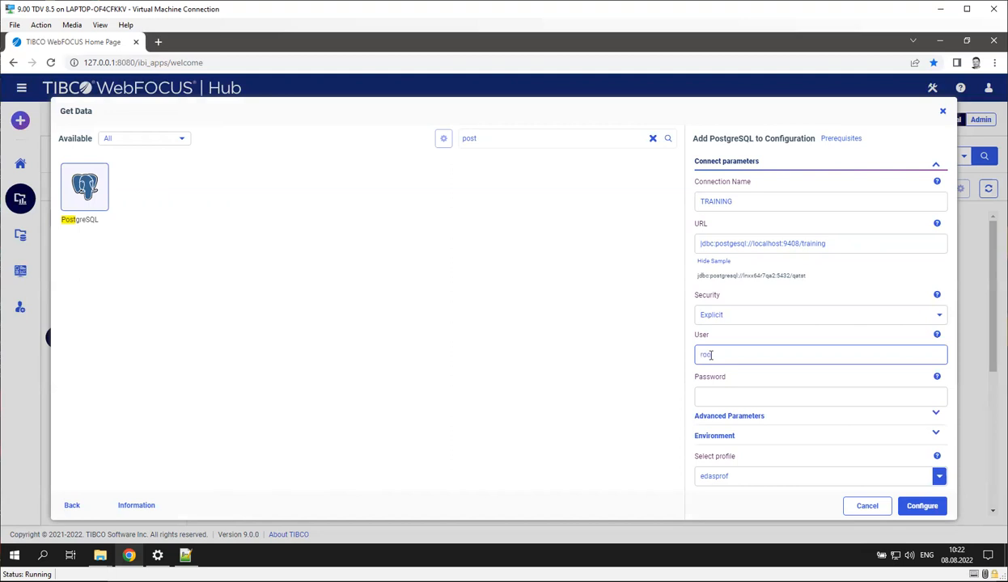
- Enter root as the user and fill in the account password, and add PostgreSQL to the configuration
left_click(729, 395)
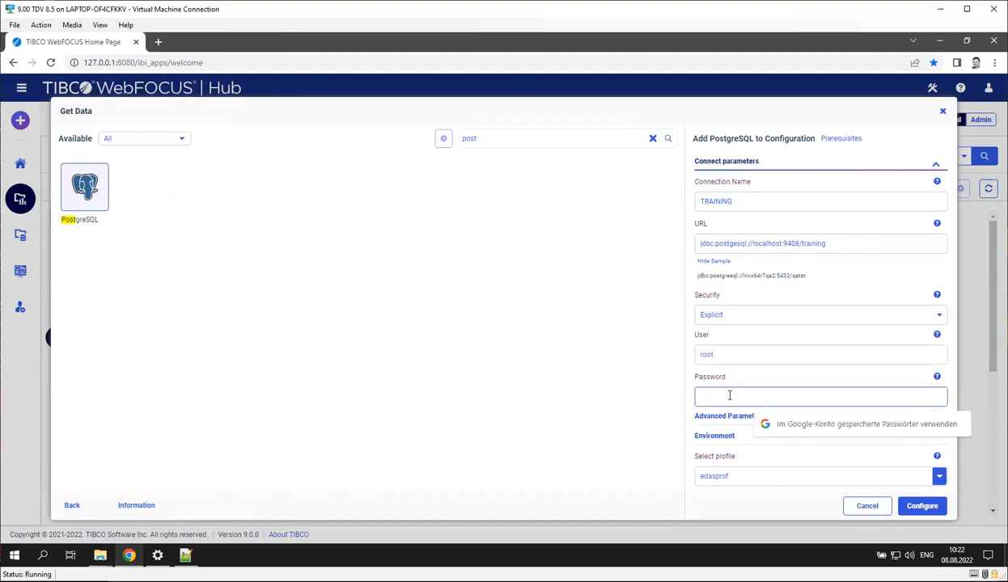
type("ro")
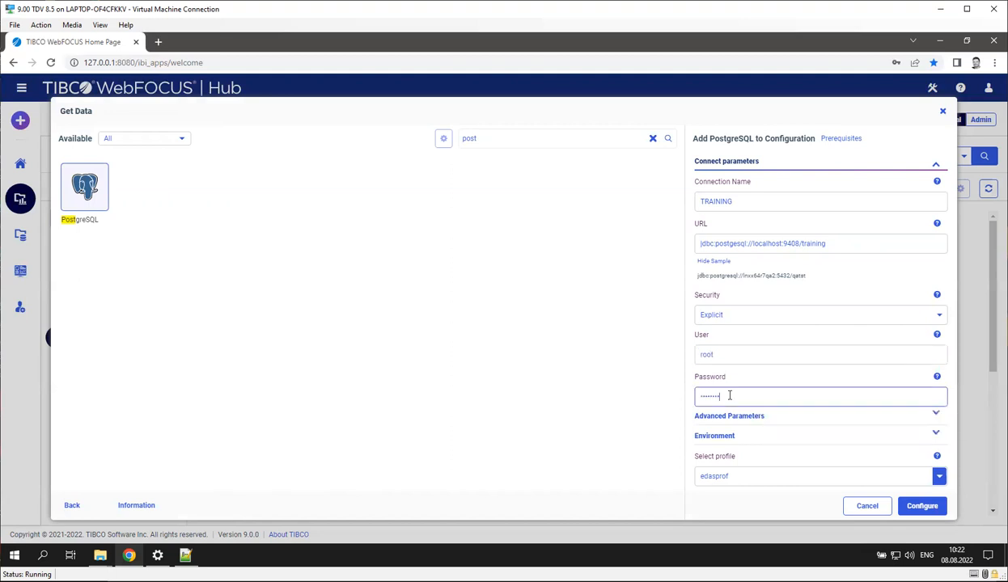
left_click(926, 512)
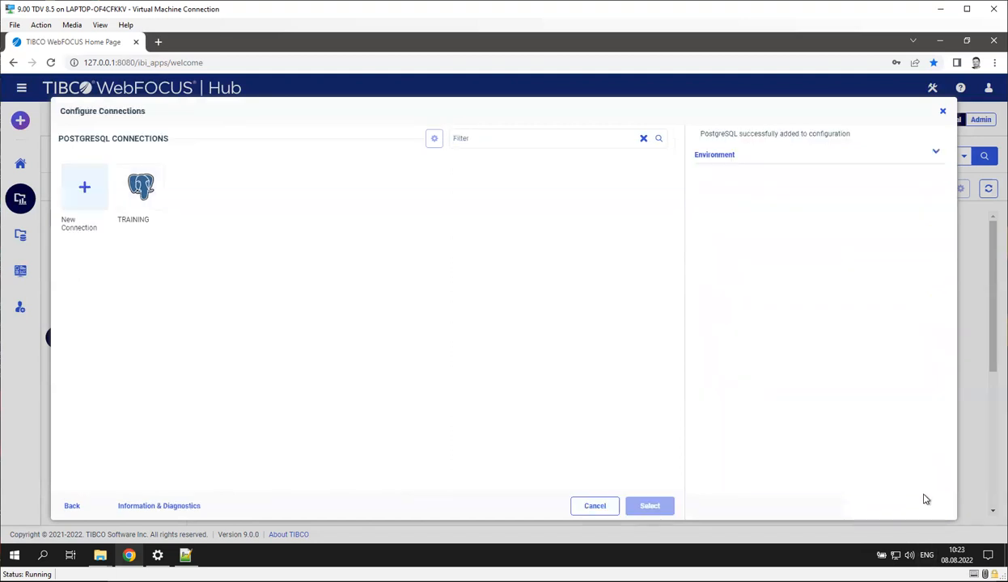
- Test the TRAINING connection, examine the driver messages about the URL and close the test report
left_click(138, 188)
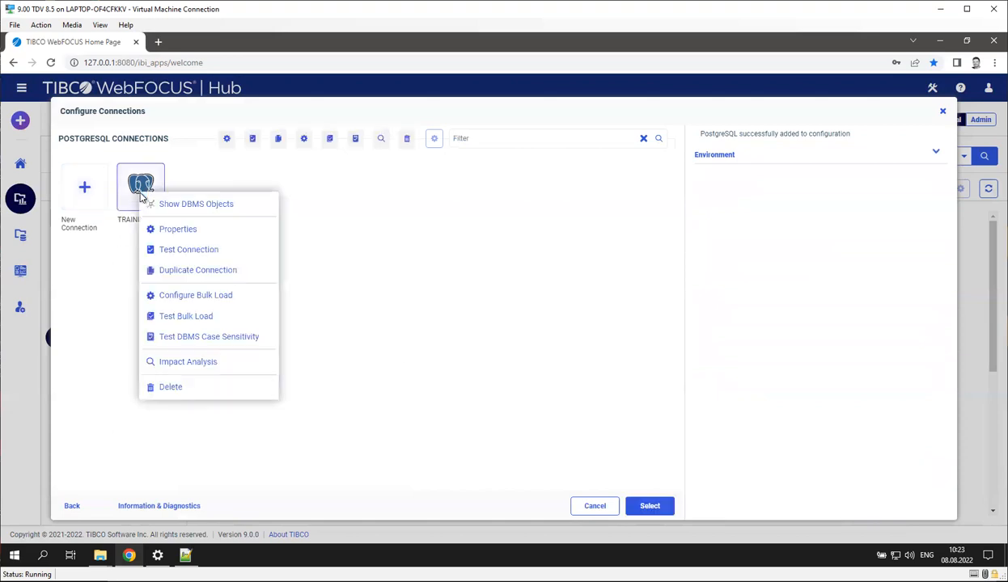
left_click(194, 258)
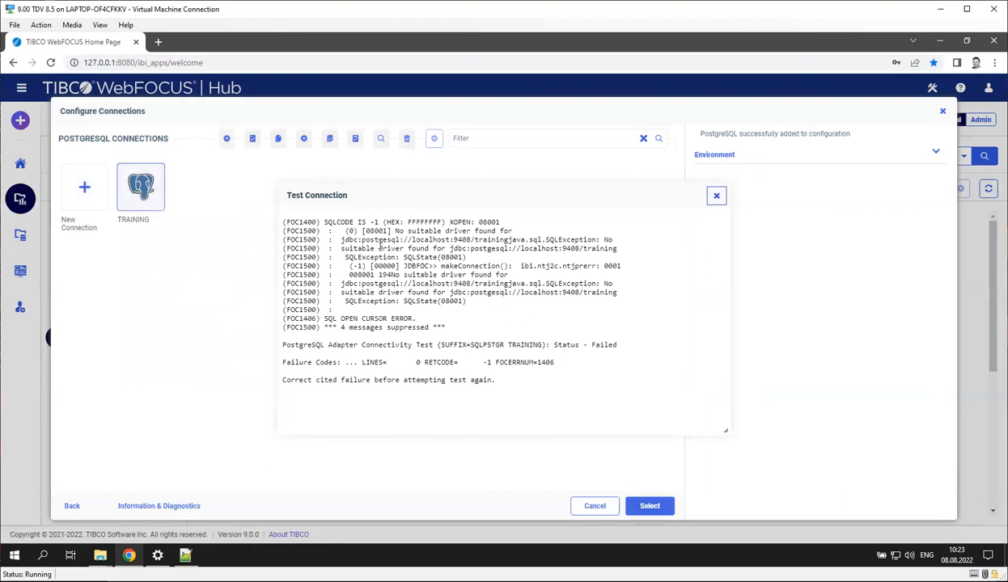
left_click_drag(378, 240, 398, 242)
left_click(716, 195)
- Correct the URL in the TRAINING connection's properties to jdbc:postgresql://localhost:9408/training
right_click(141, 203)
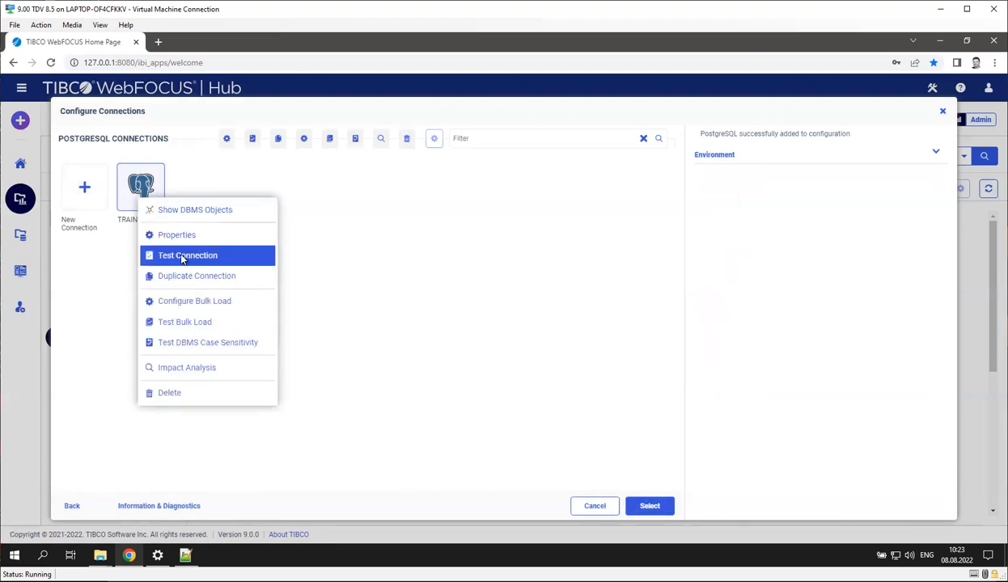
left_click(179, 236)
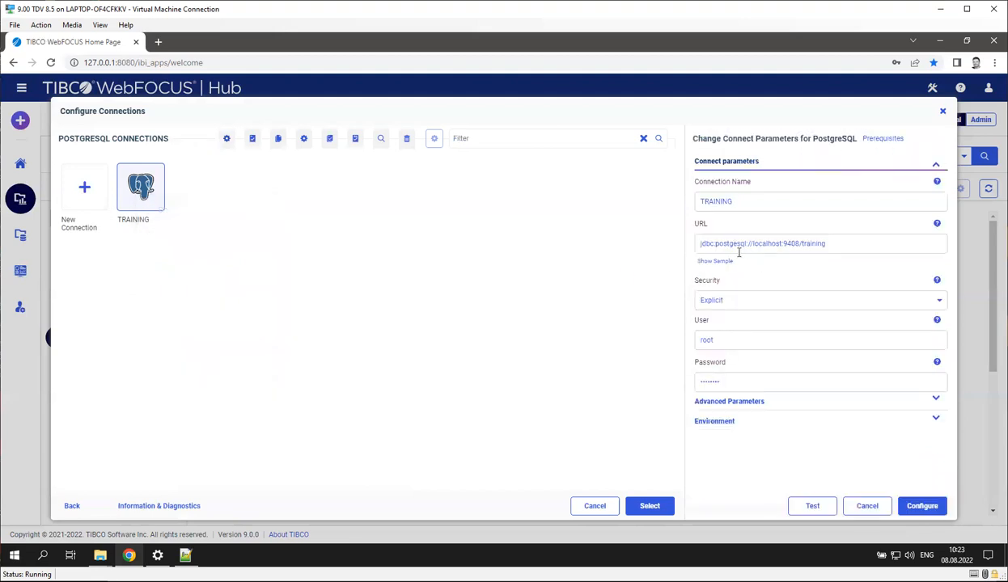
left_click(730, 244)
left_click(774, 269)
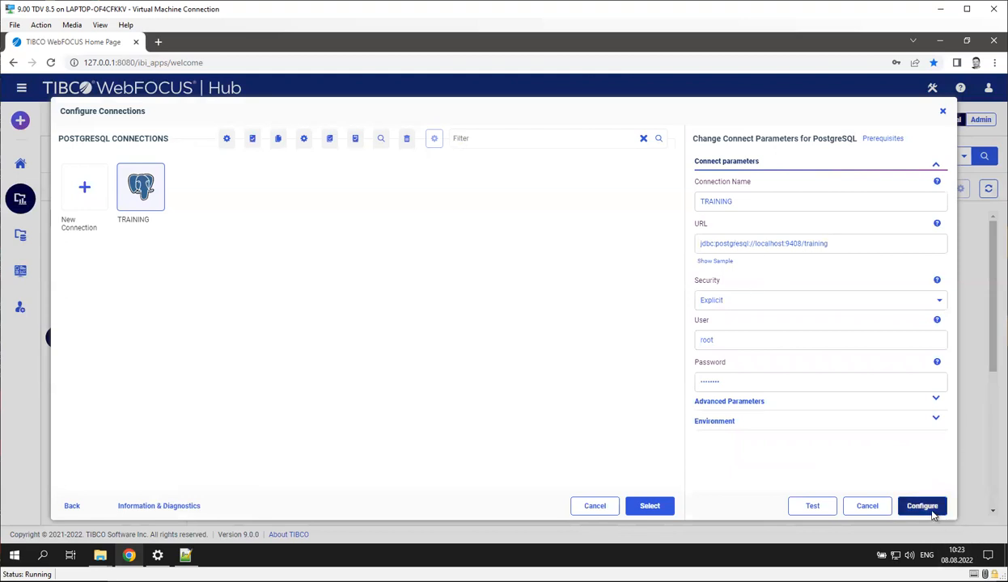
- Test the TRAINING connection with the corrected URL and save its changed connect parameters
left_click(823, 506)
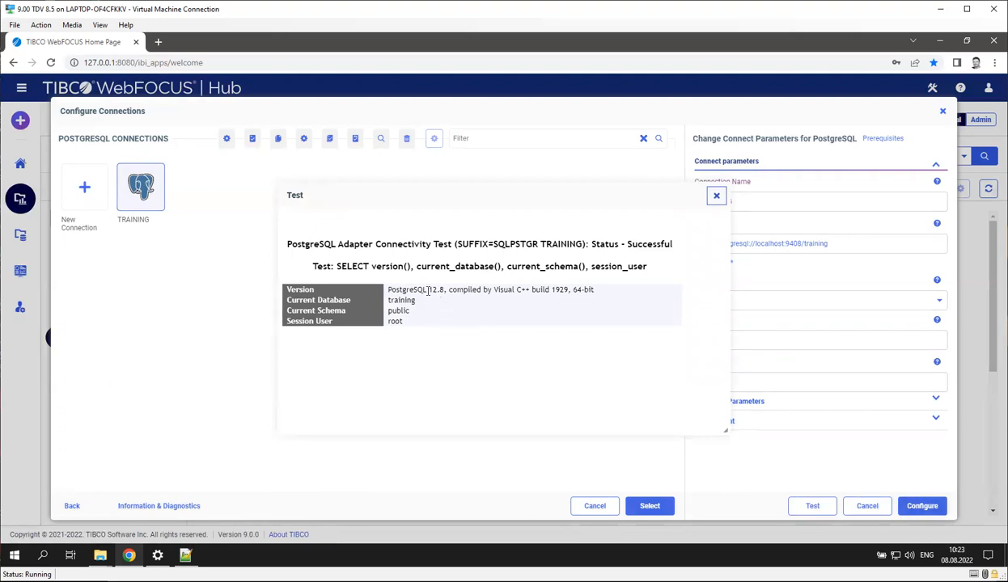
left_click_drag(424, 293, 457, 290)
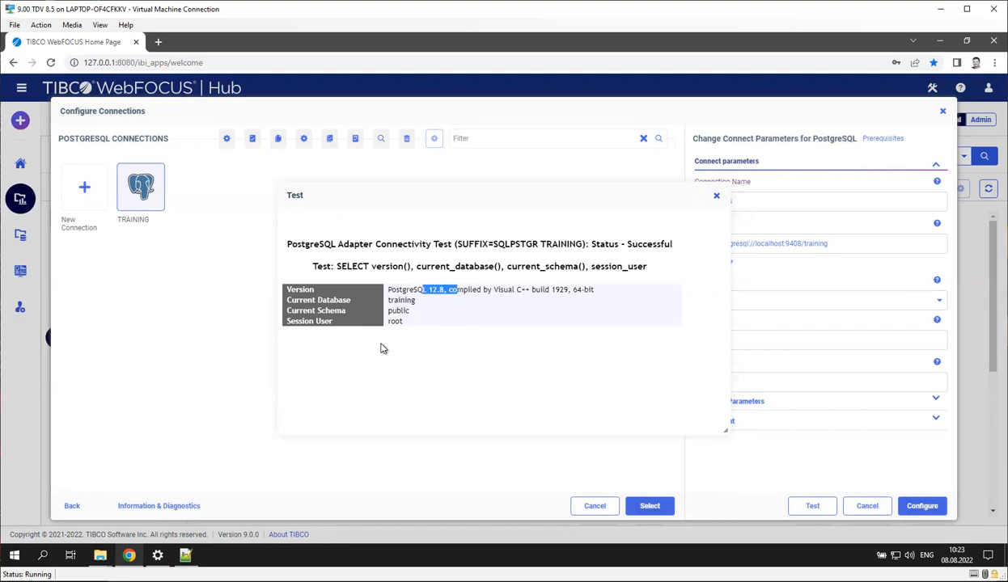
left_click(717, 198)
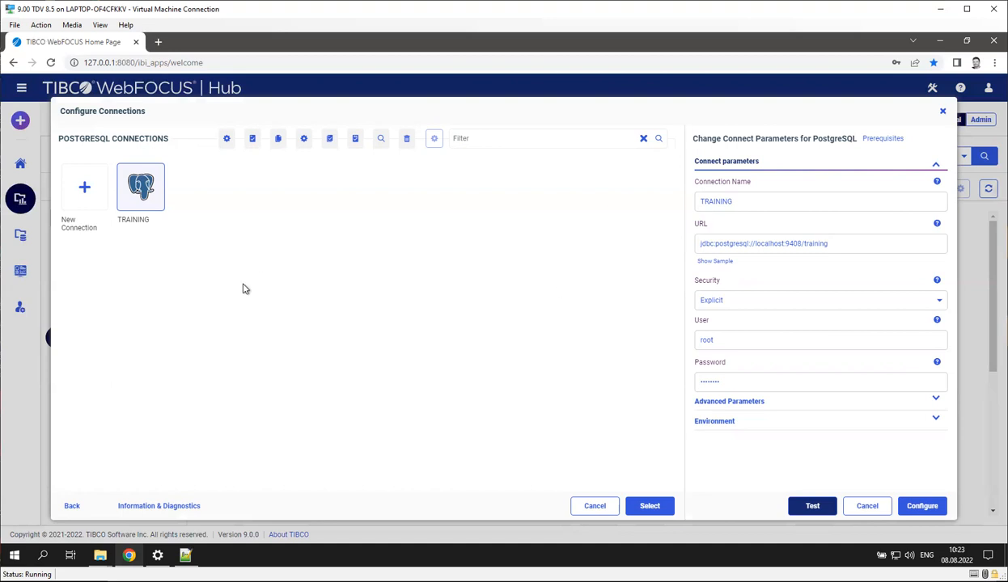
left_click(932, 507)
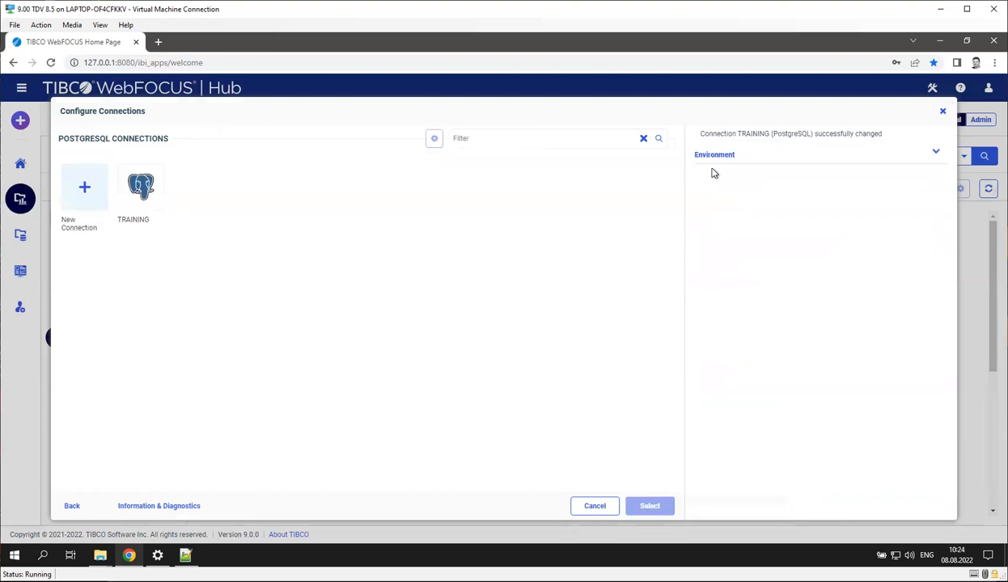
- Examine the TRAINING connection's advanced parameters and environment variables, including the PostgreSQL driver files in the CLASSPATH
right_click(157, 203)
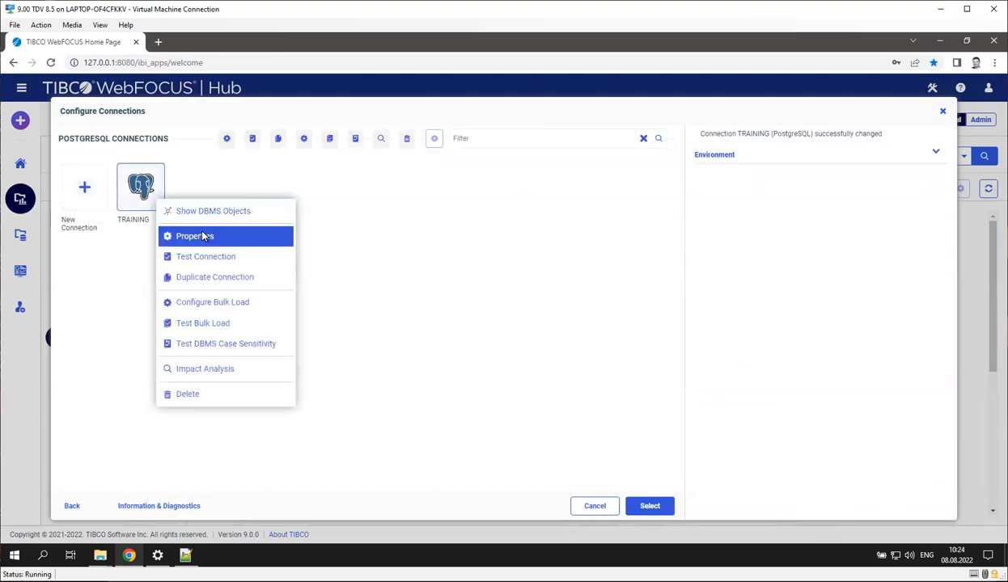
left_click(194, 235)
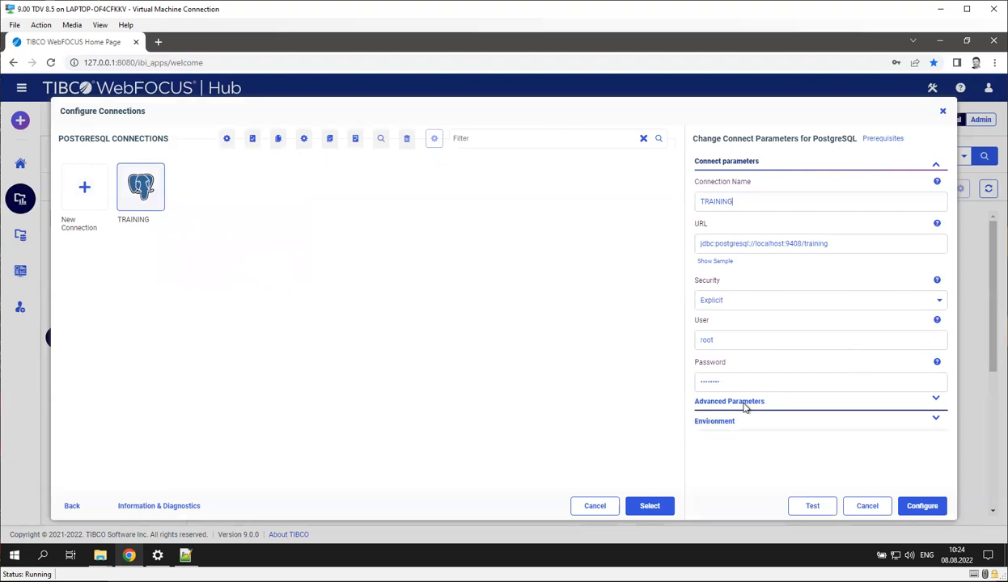
left_click(744, 404)
left_click(736, 202)
scroll(749, 259, "up", 3)
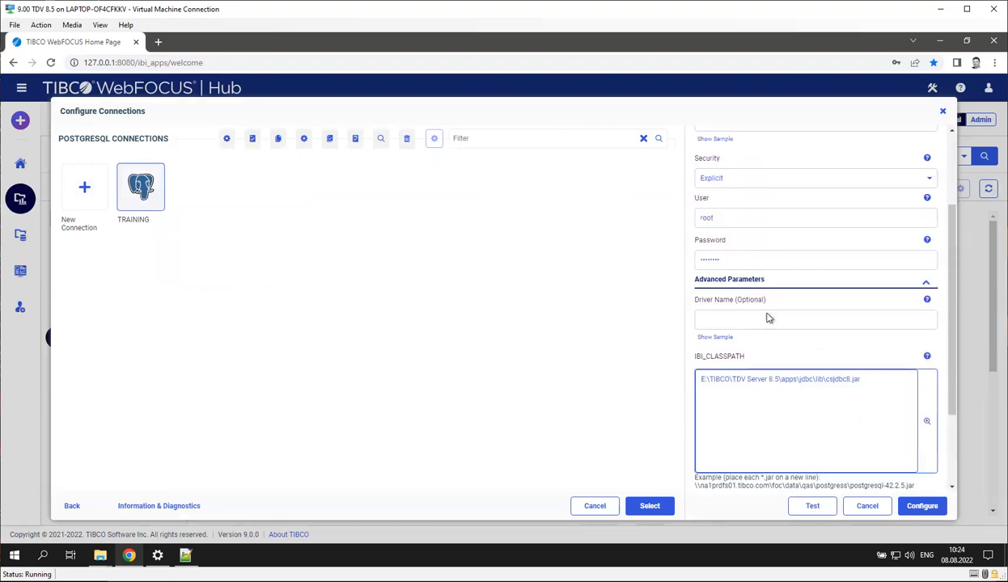
left_click(733, 219)
scroll(747, 286, "down", 3)
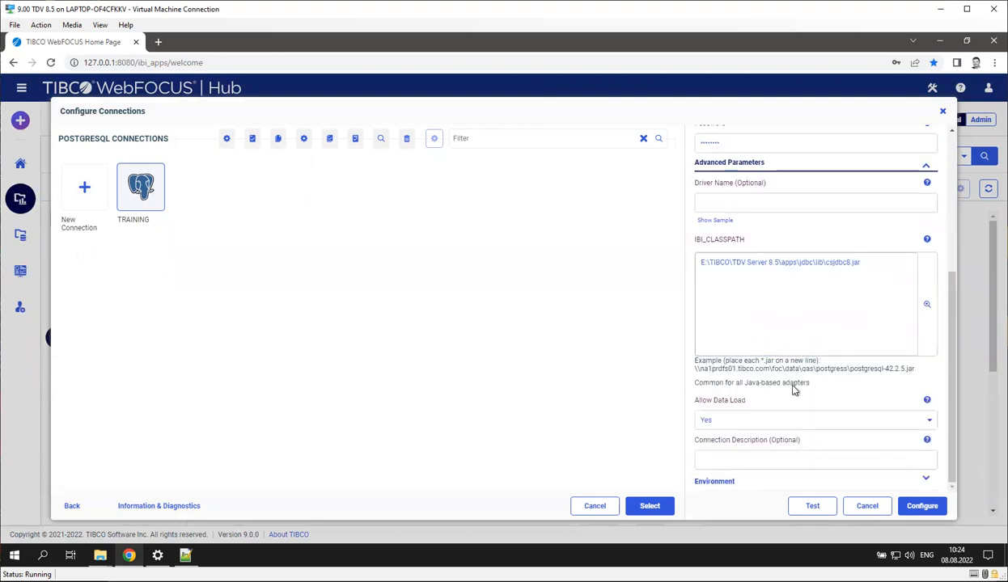
left_click(697, 482)
scroll(769, 454, "down", 5)
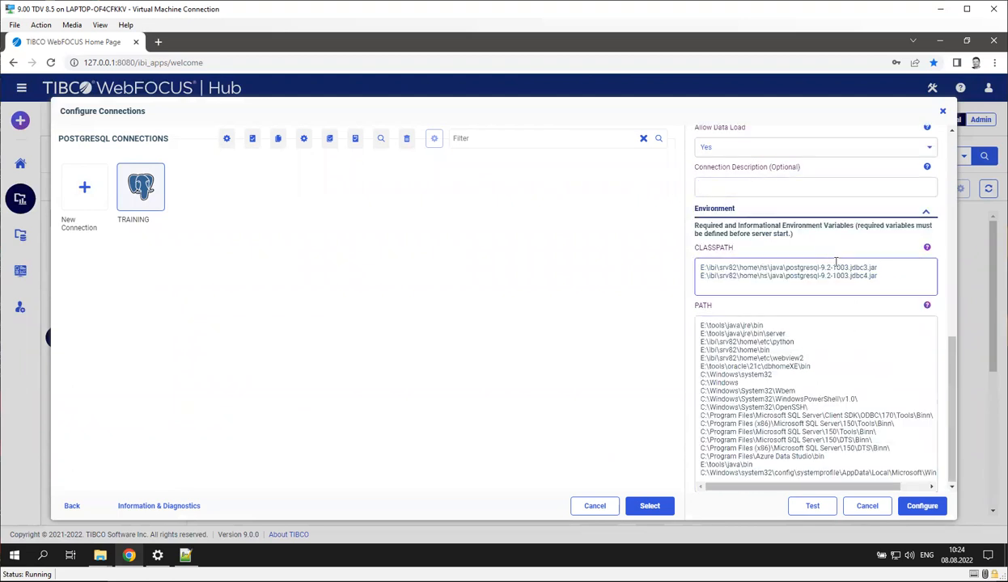
left_click_drag(877, 277, 680, 267)
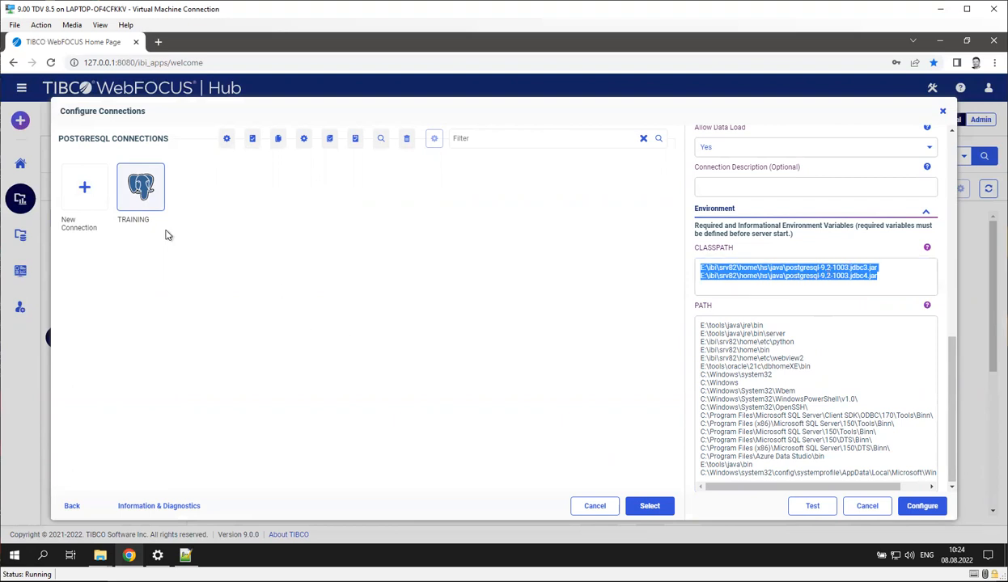
- Review the driver files in the TRAINING connection's CLASSPATH, close the connection settings and bring up the java folder in File Explorer
left_click(882, 275)
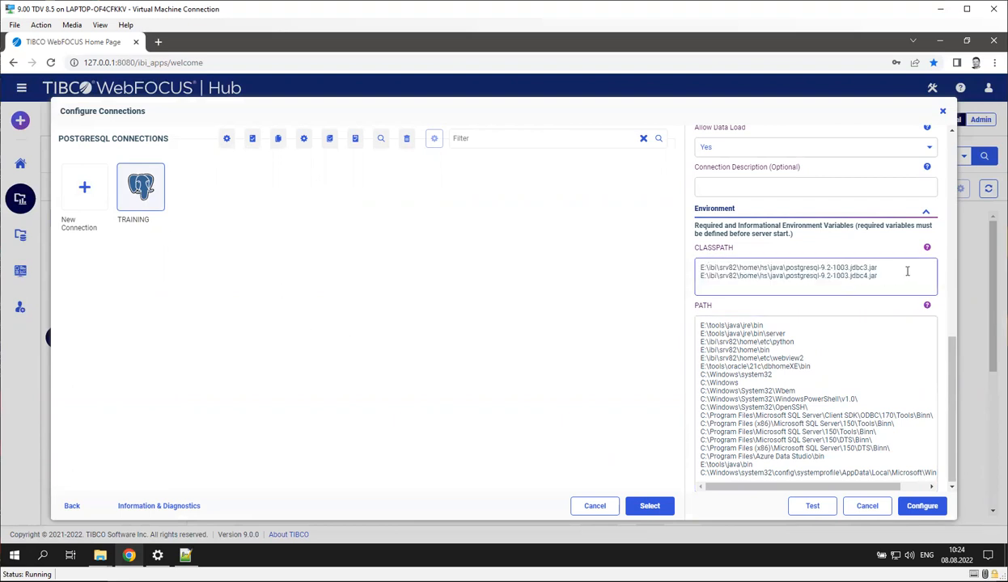
left_click_drag(880, 275, 739, 272)
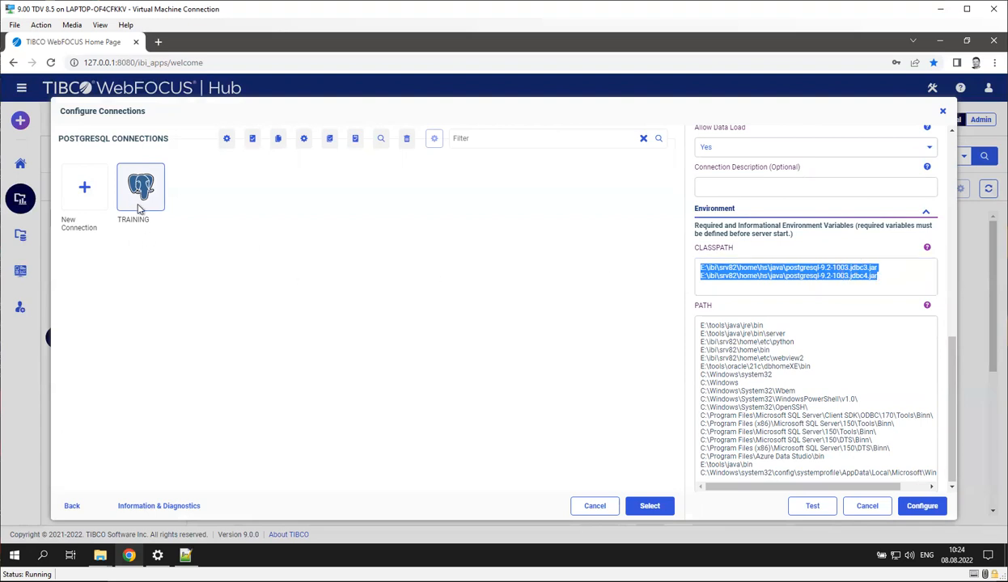
left_click(944, 113)
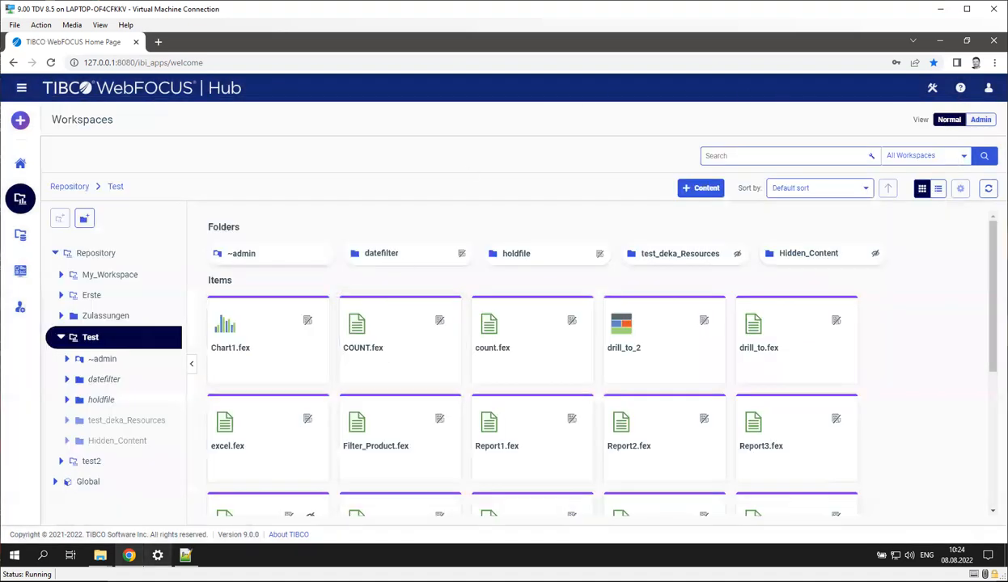
mouse_move(101, 557)
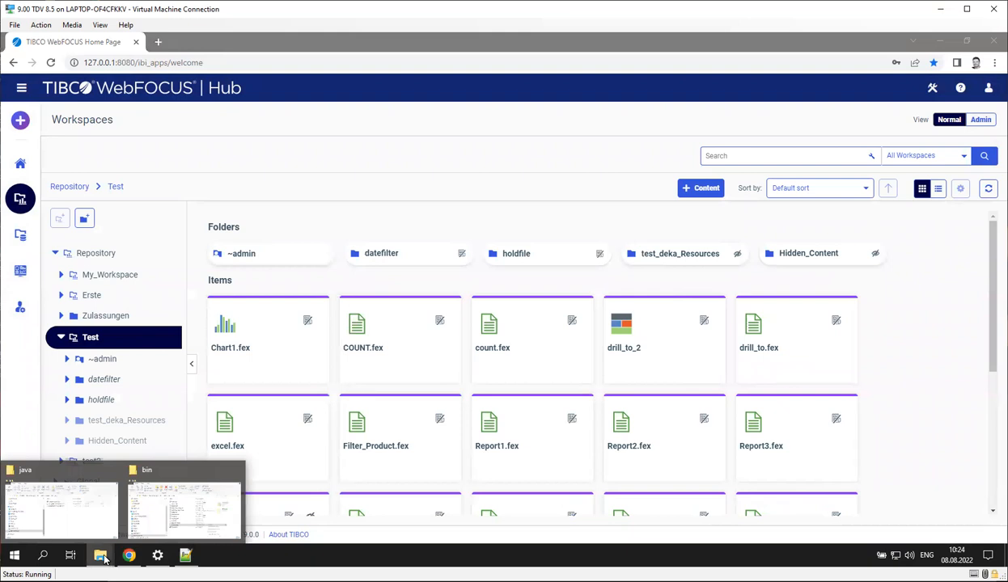
left_click(81, 512)
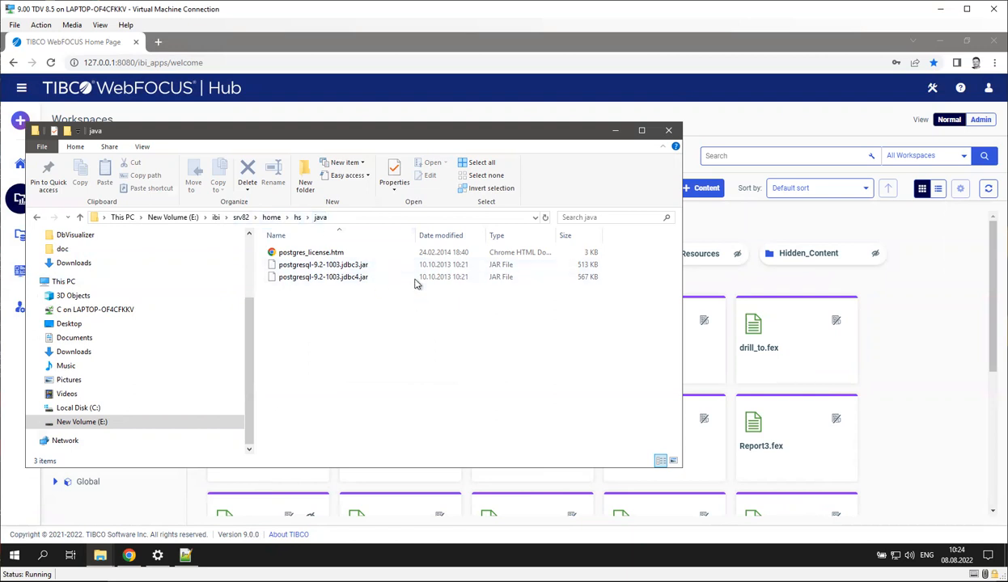
left_click_drag(397, 134, 624, 153)
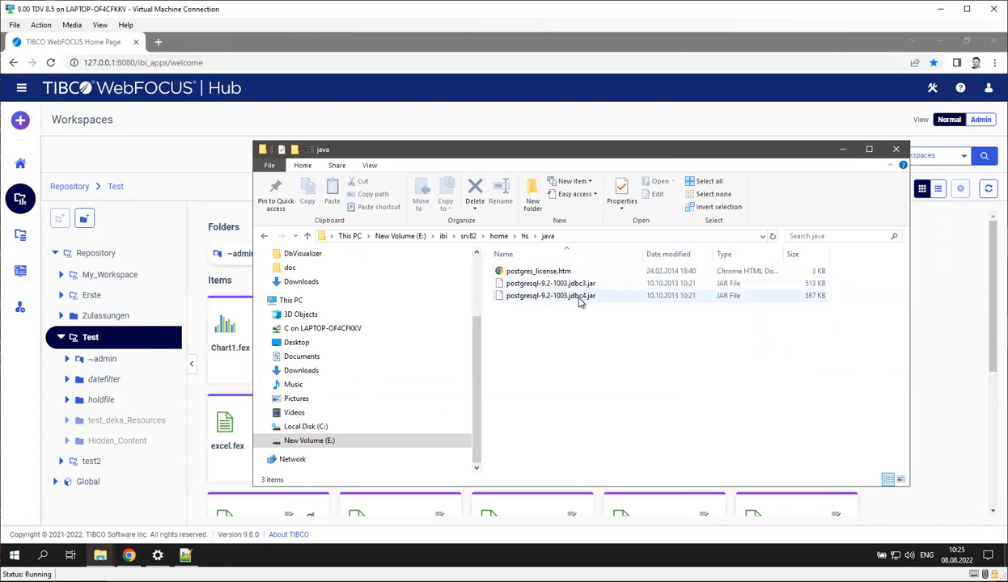
- Switch to Windows Settings, search for services and open the local services list
left_click(157, 555)
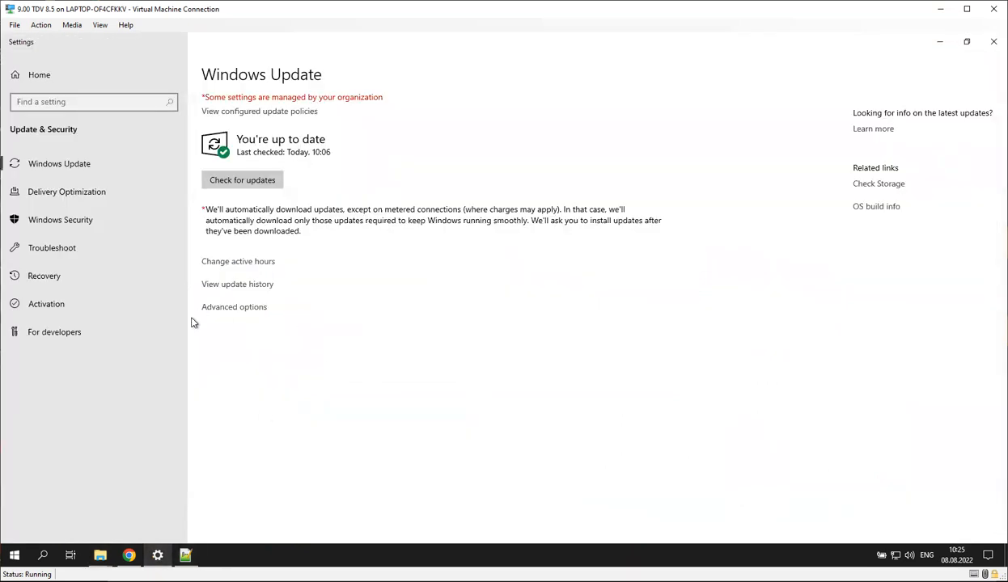
left_click(113, 100)
type("s")
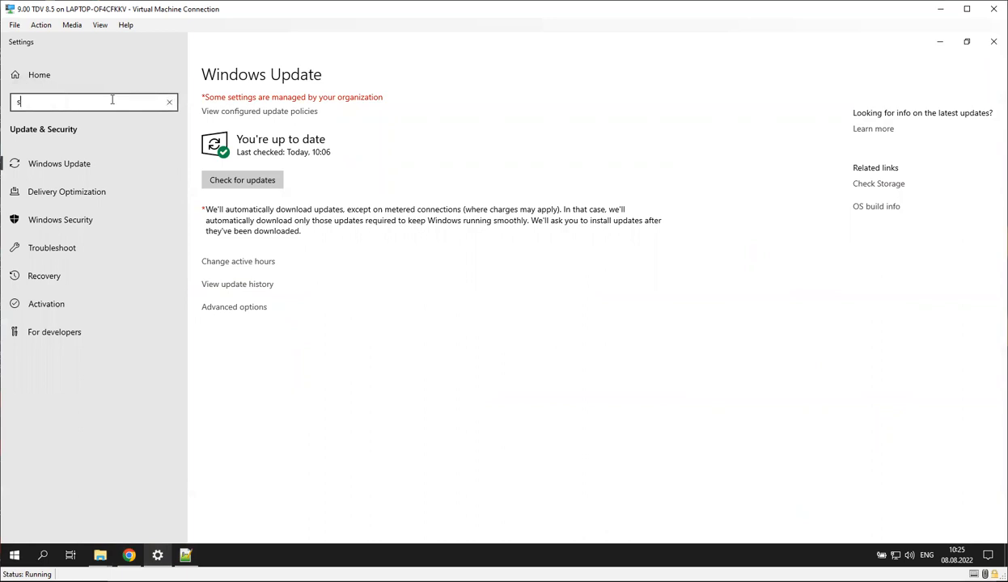
type("ervices")
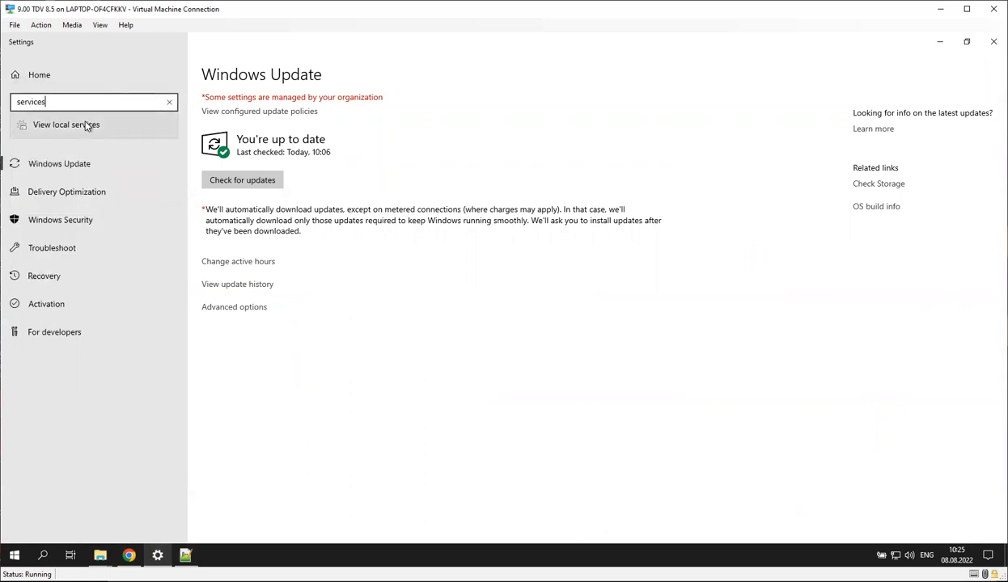
left_click(85, 126)
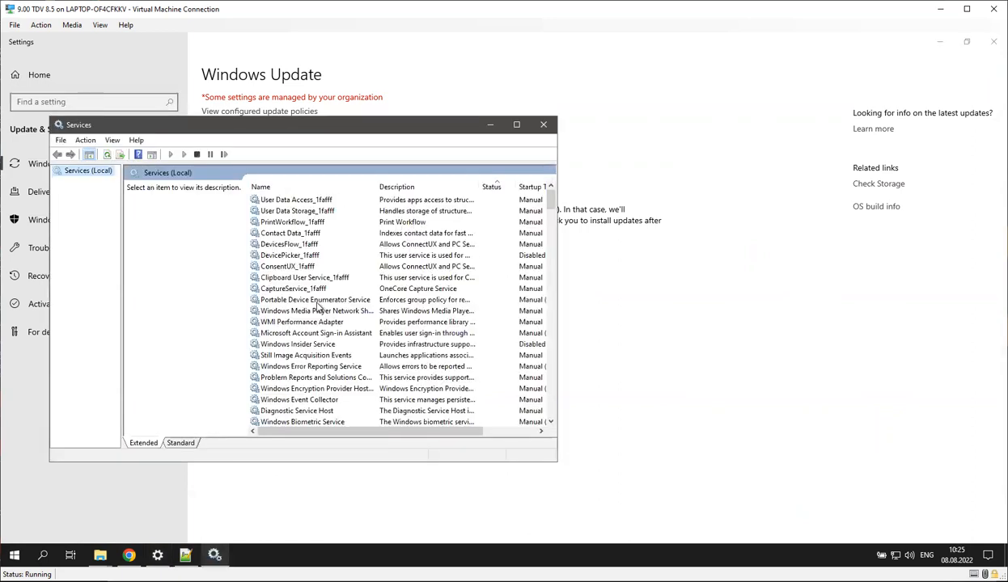
- Find the WebFOCUS 90 Server service in the local services and stop it
left_click(316, 302)
type("we")
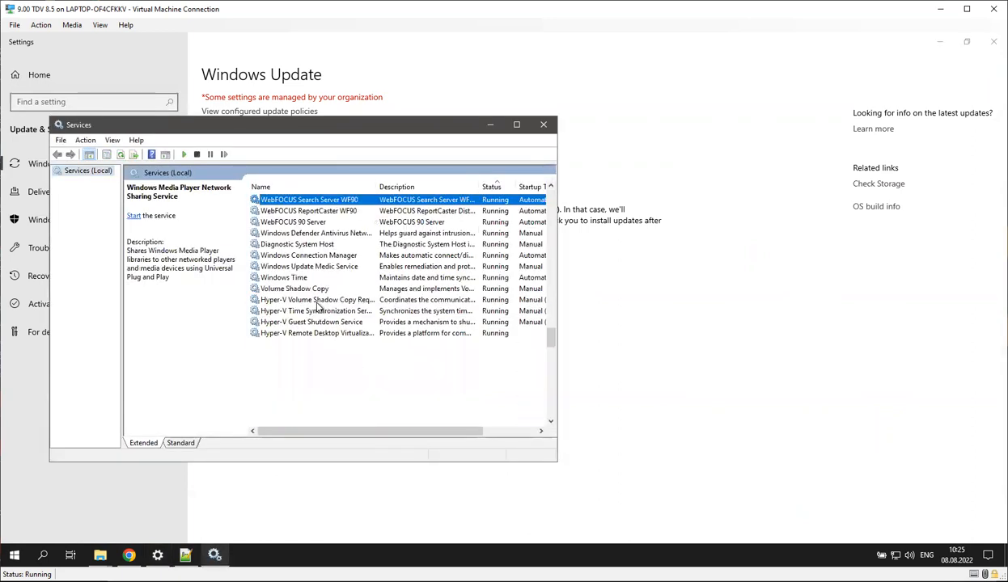
left_click(331, 212)
left_click(402, 222)
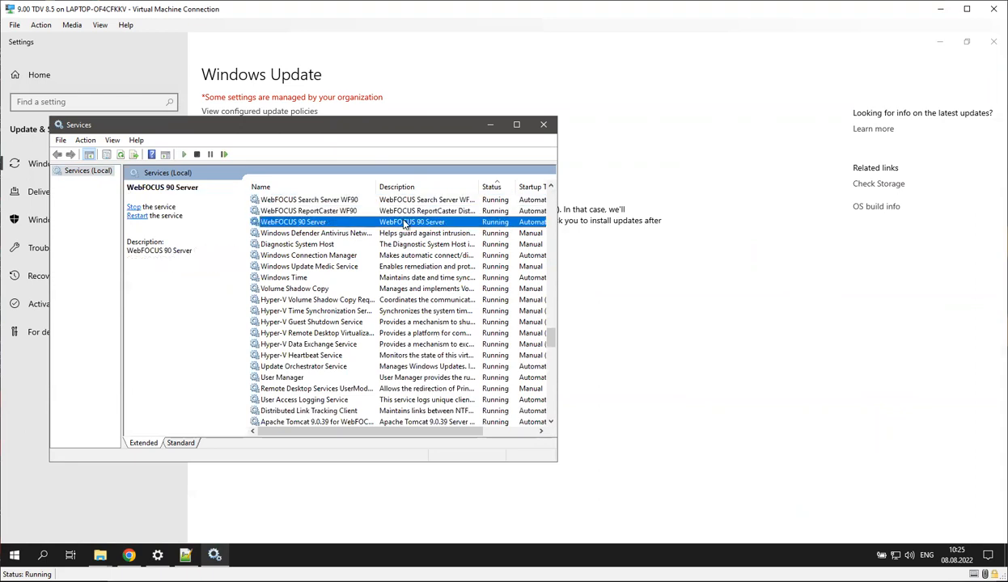
right_click(404, 224)
left_click(430, 236)
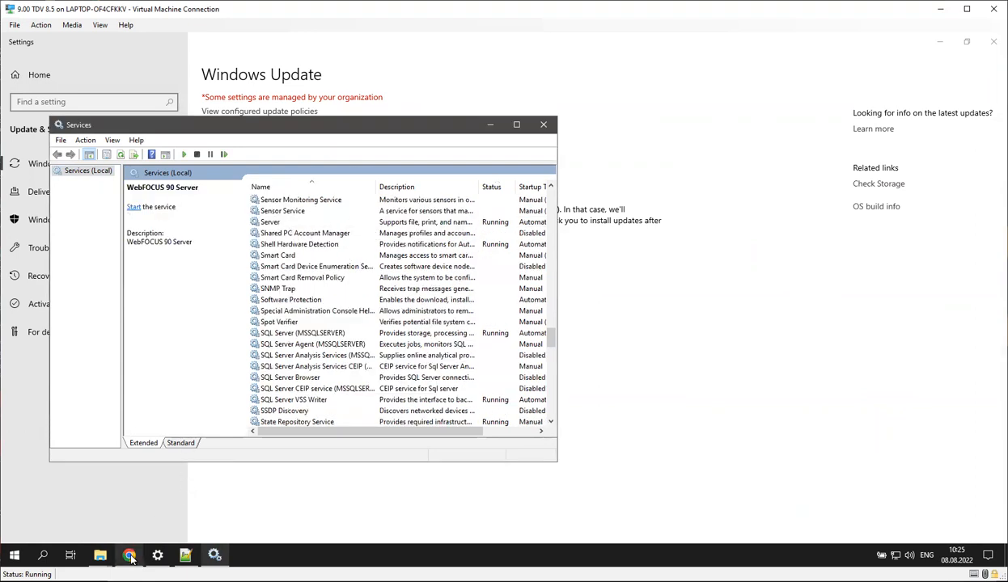
- In the java folder, rename postgresql-9.2-1003.jdbc3.jar to postgresql-9.2-1003.jdbc3.jar.bak, granting administrator permission
mouse_move(131, 558)
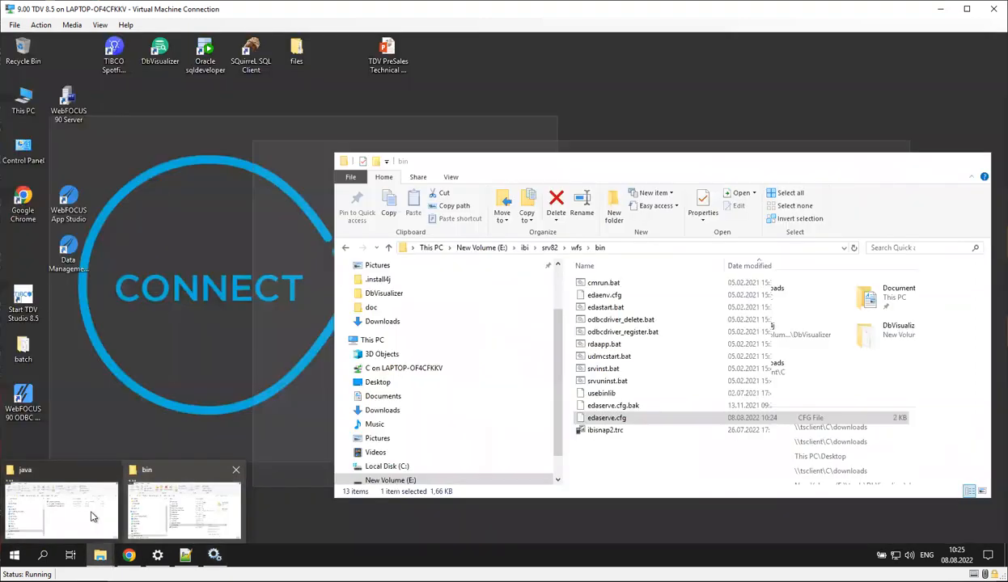
left_click(95, 511)
left_click(596, 286)
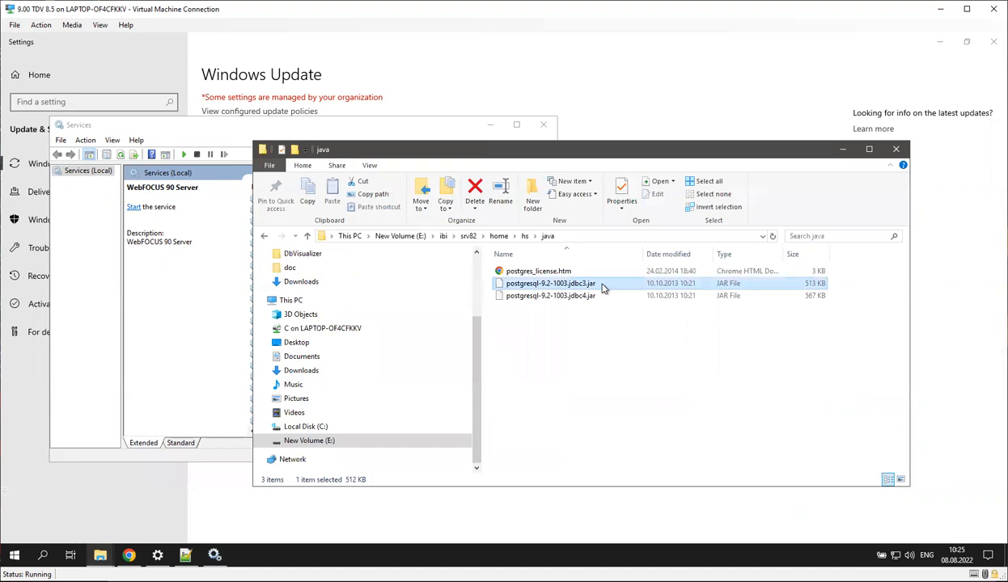
left_click(601, 284)
type(".bak")
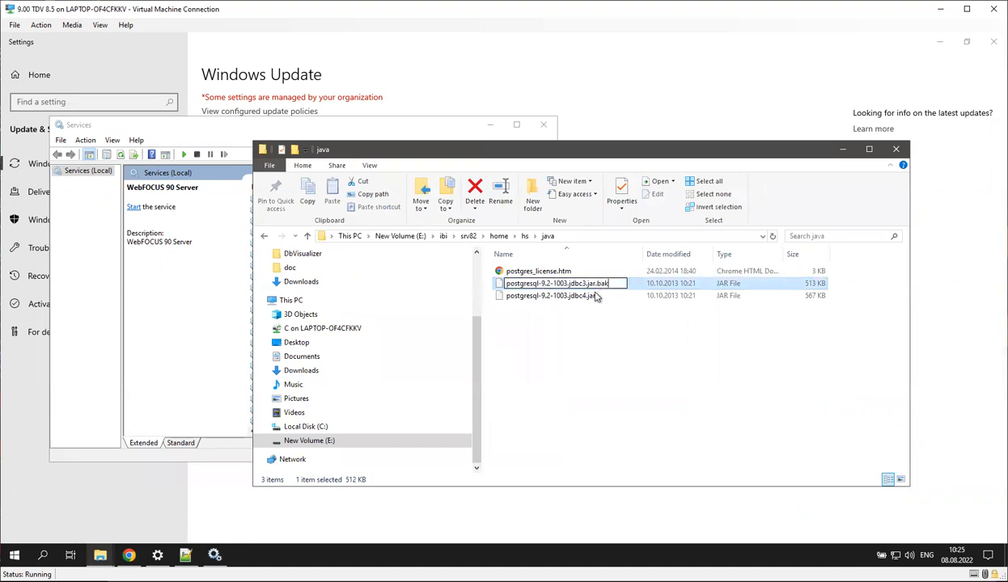
key("Return")
left_click(557, 296)
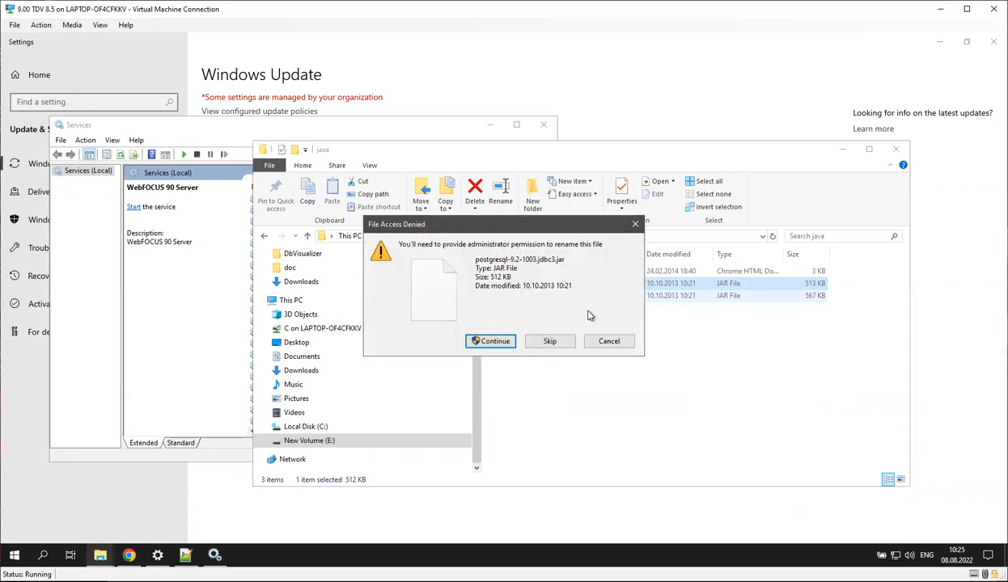
left_click(497, 342)
- Rename postgresql-9.2-1003.jdbc4.jar to postgresql-9.2-1003.jdbc4.jar.bak, accepting the extension change and granting administrator permission
left_click(605, 297)
left_click(604, 296)
left_click(603, 296)
type(".bak")
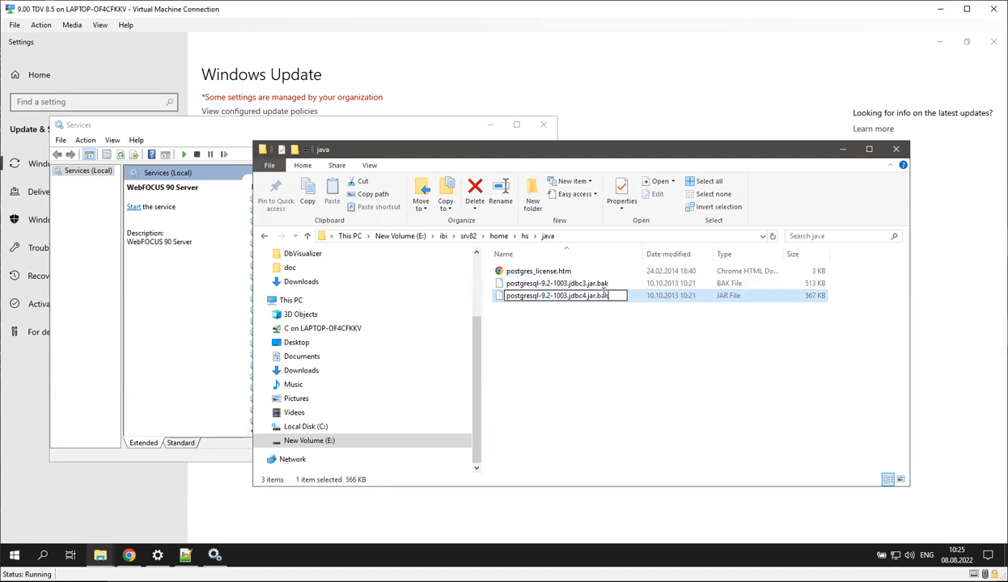
key("Return")
left_click(554, 296)
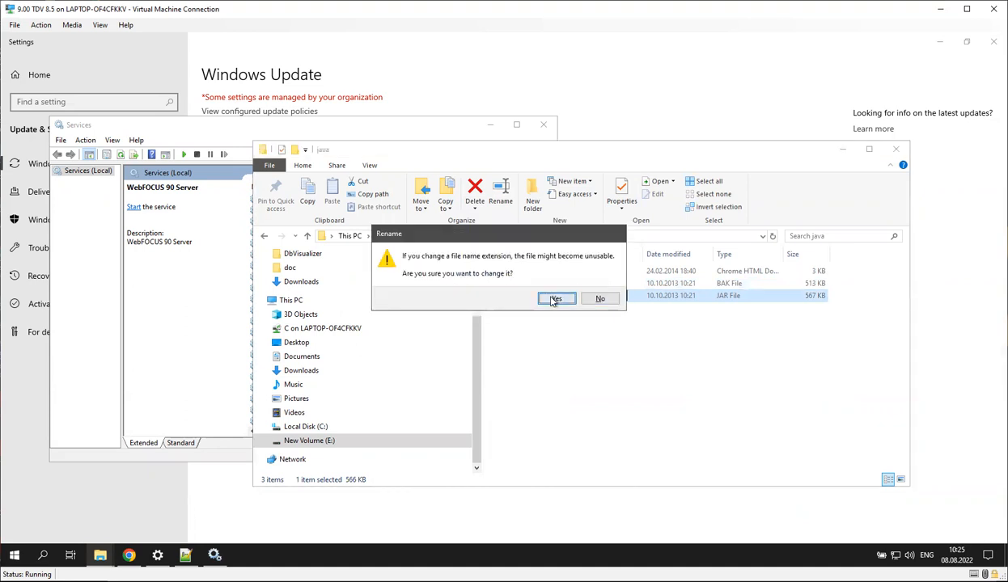
left_click(485, 334)
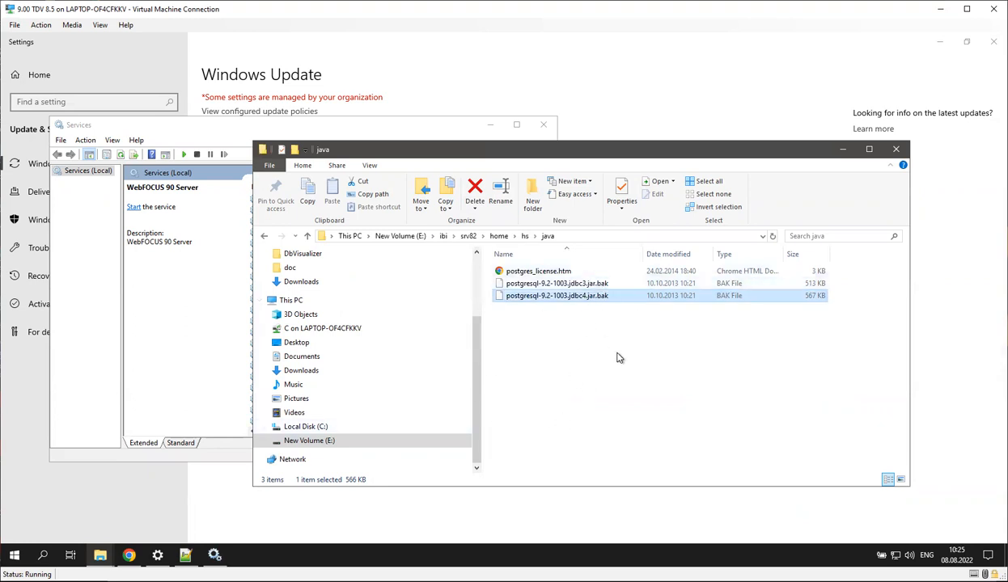
- Return to the Services window, find the WebFOCUS 90 Server service and start it
left_click(196, 362)
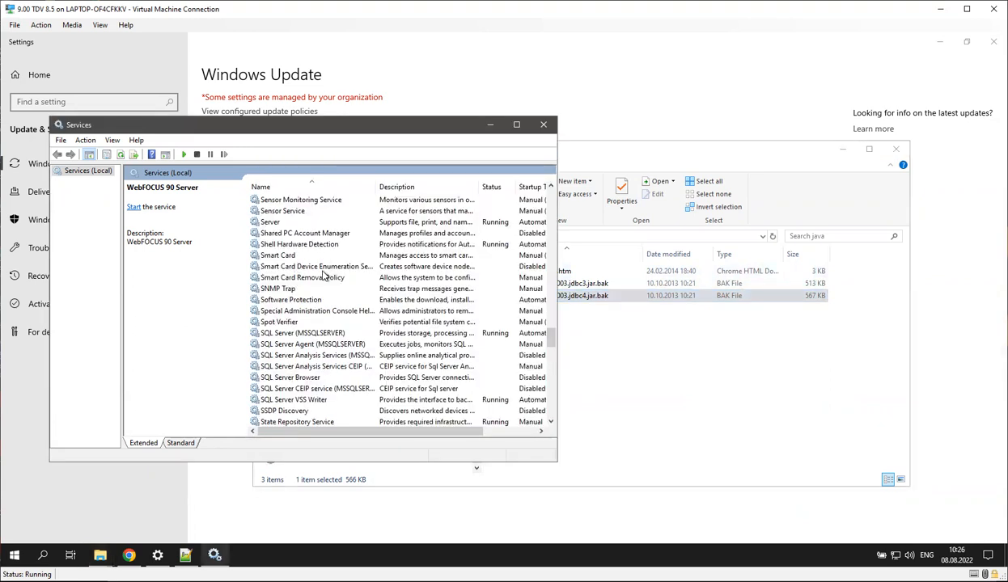
left_click(293, 330)
type("web")
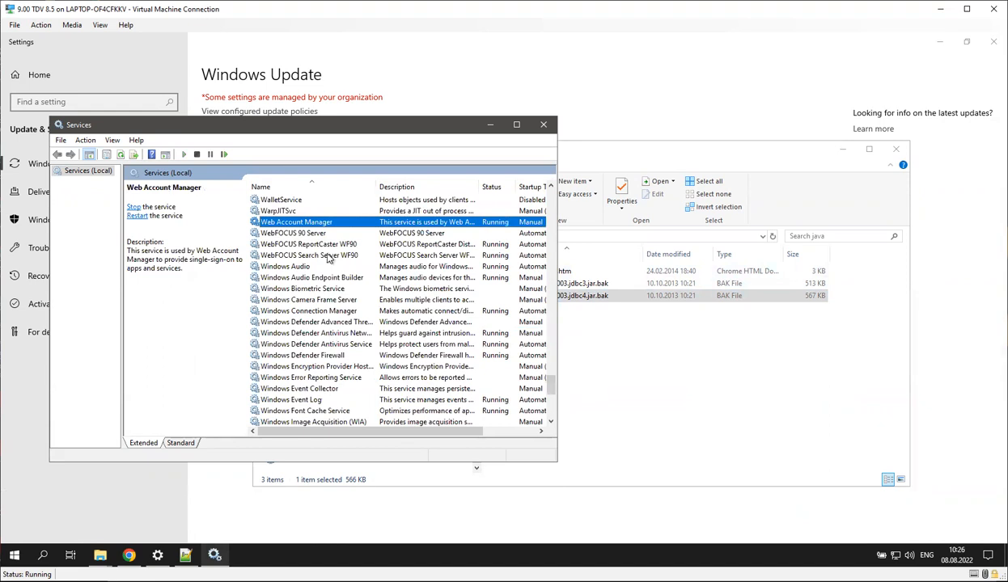
right_click(327, 233)
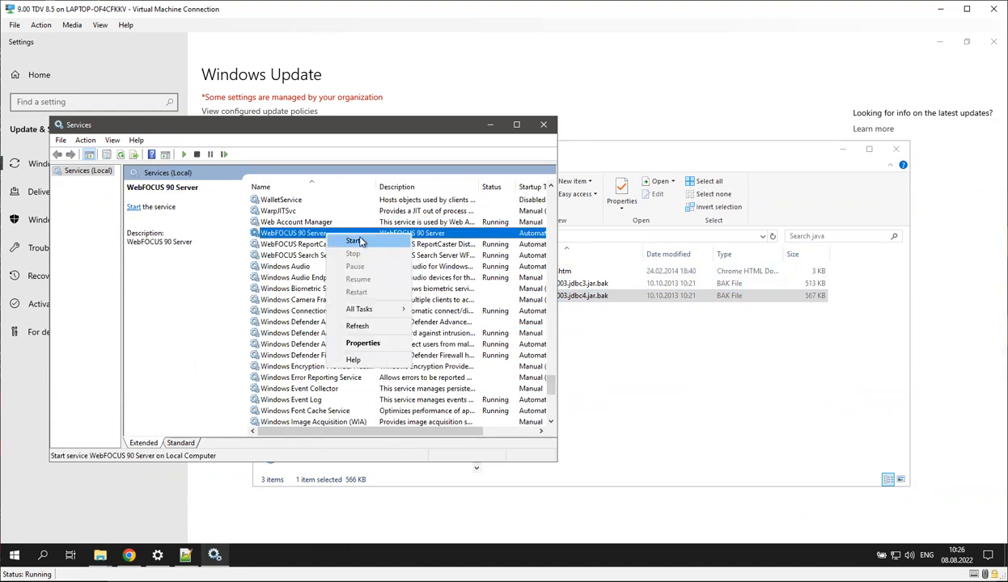
left_click(356, 241)
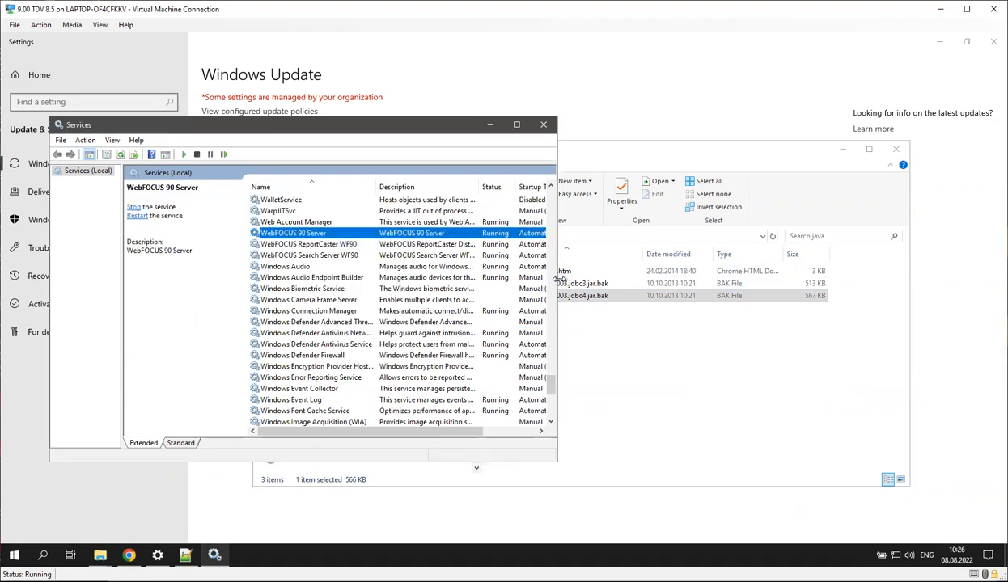
- Switch to Chrome, reload the WebFOCUS Hub page and open the PostgreSQL connections through Get Data
left_click(129, 554)
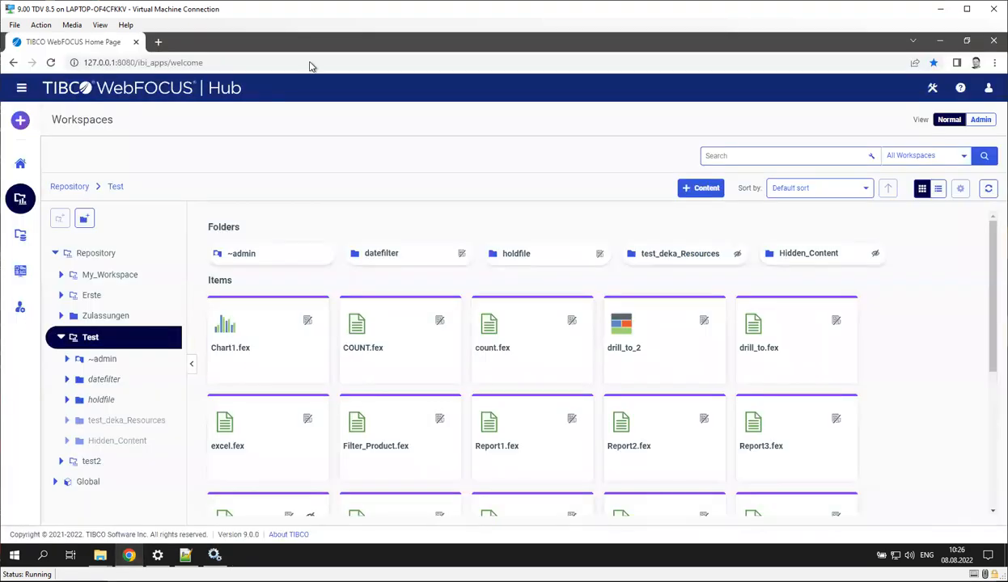
left_click(279, 62)
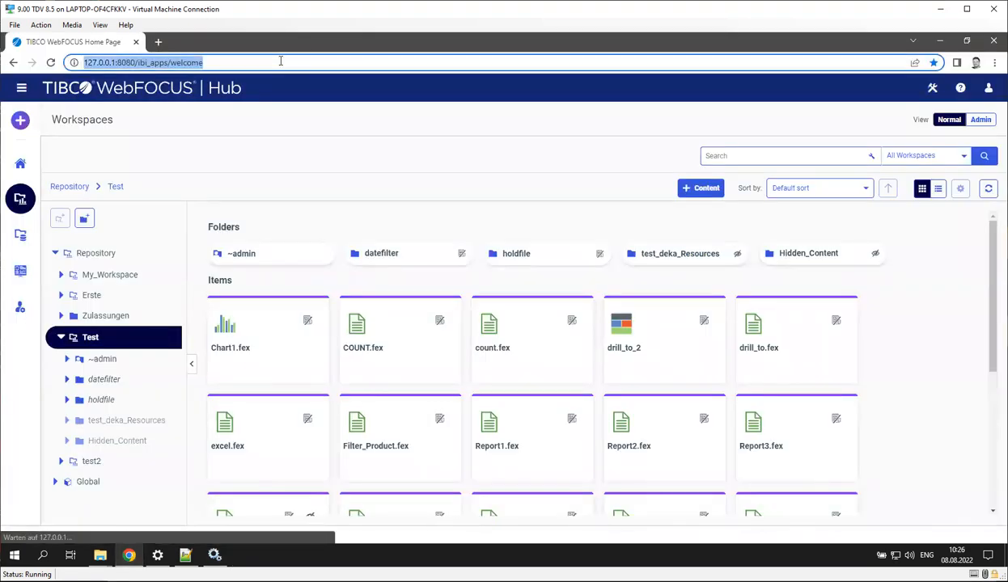
key("Return")
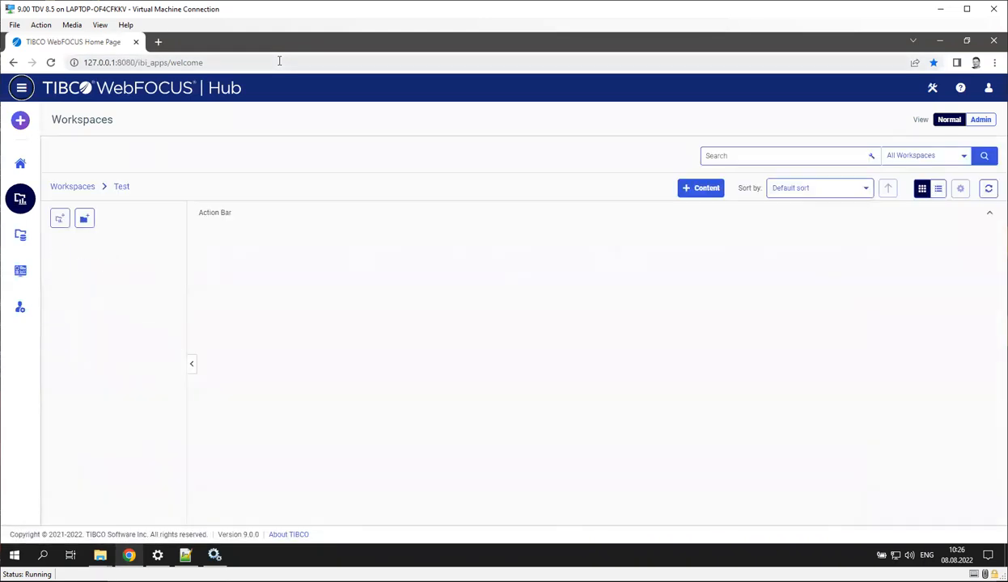
left_click(21, 126)
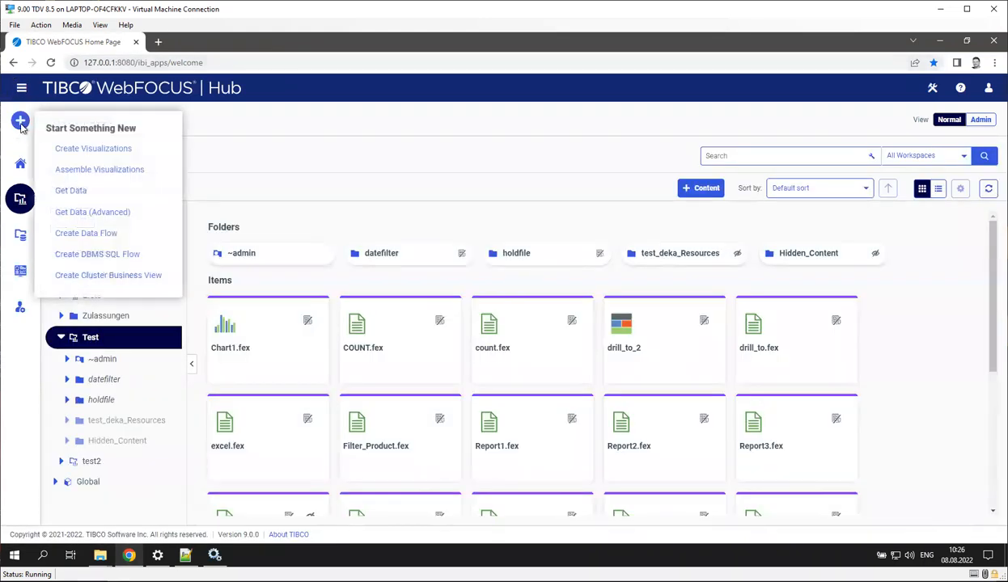
left_click(93, 194)
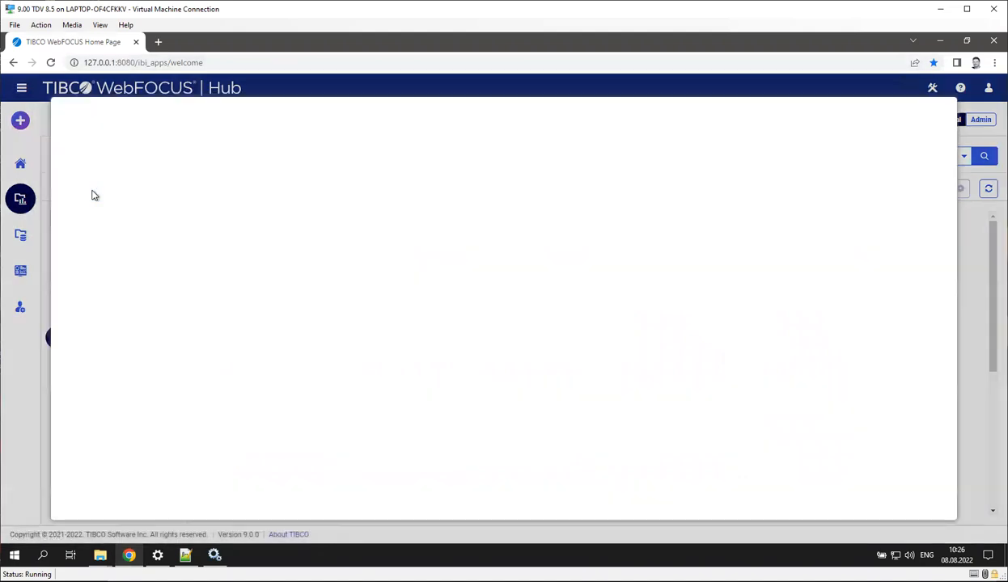
left_click(478, 307)
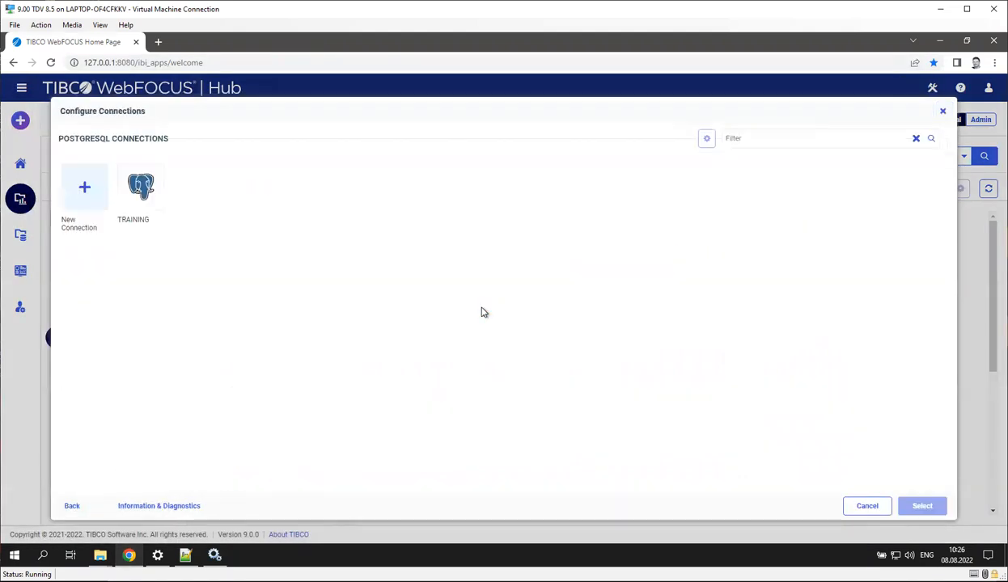
- Test the TRAINING connection, check the PostgreSQL version in the test report and close the report
right_click(146, 204)
left_click(184, 260)
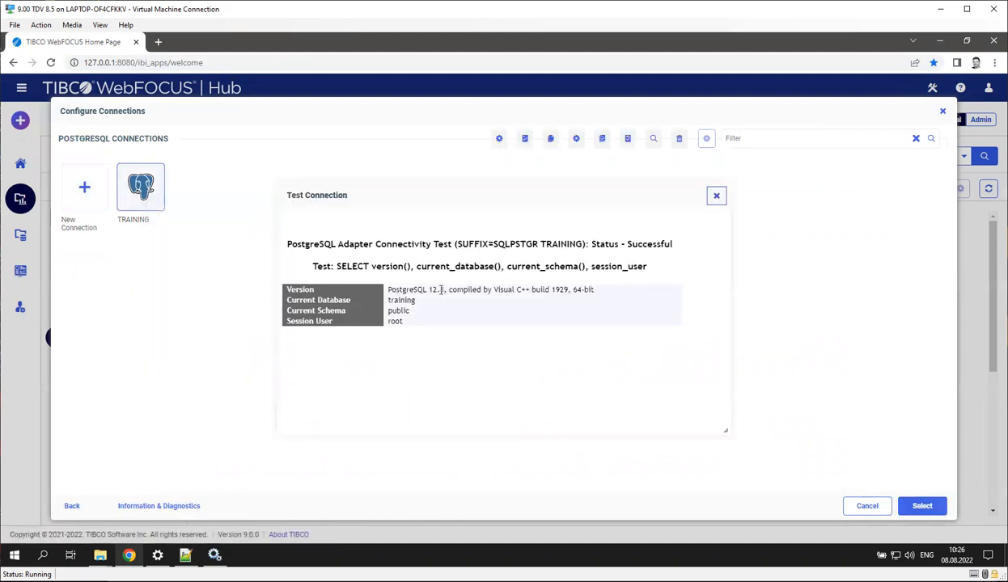
left_click_drag(444, 289, 414, 289)
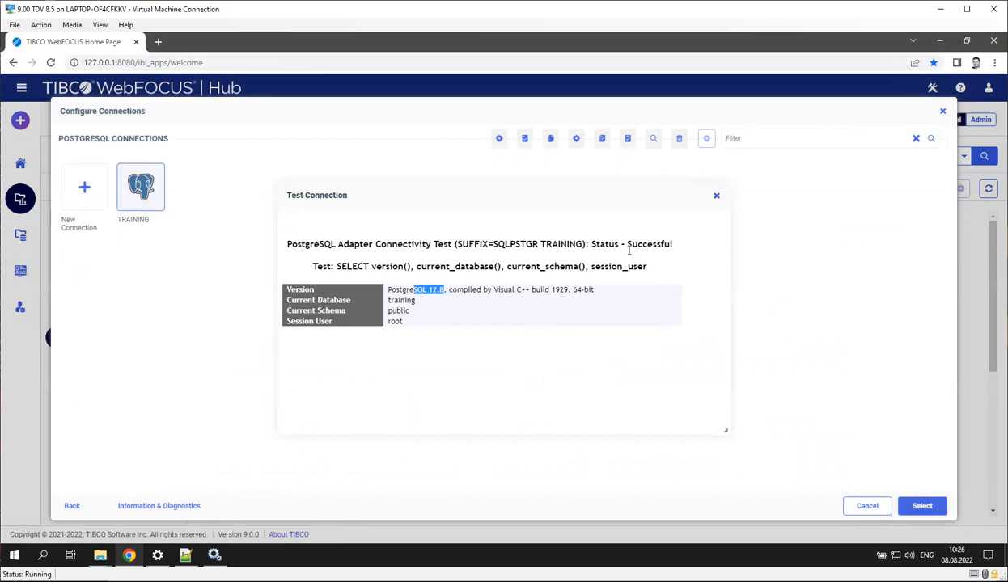
left_click(719, 198)
- Open the TRAINING connection's properties and examine the CLASSPATH among its environment variables
right_click(143, 194)
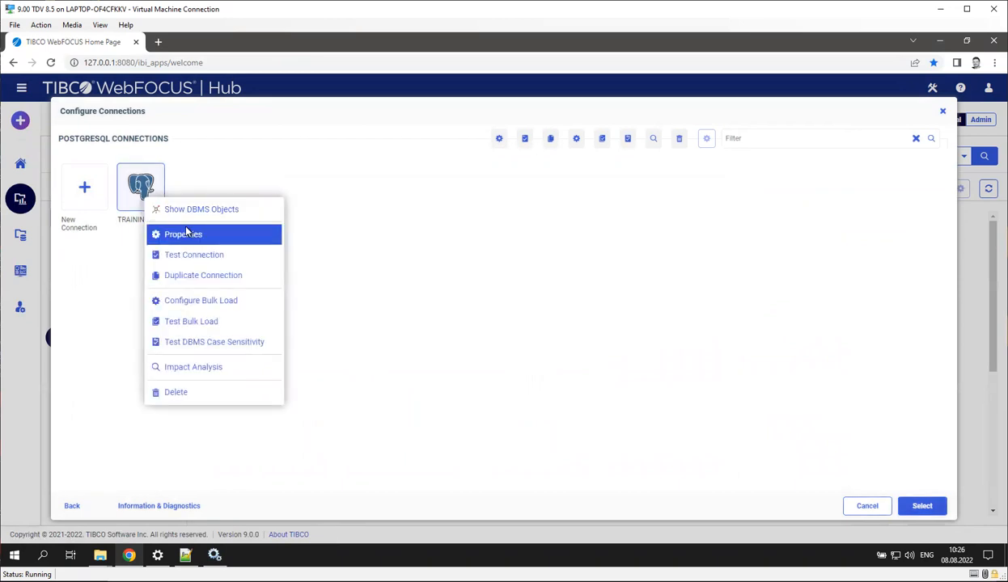
left_click(192, 236)
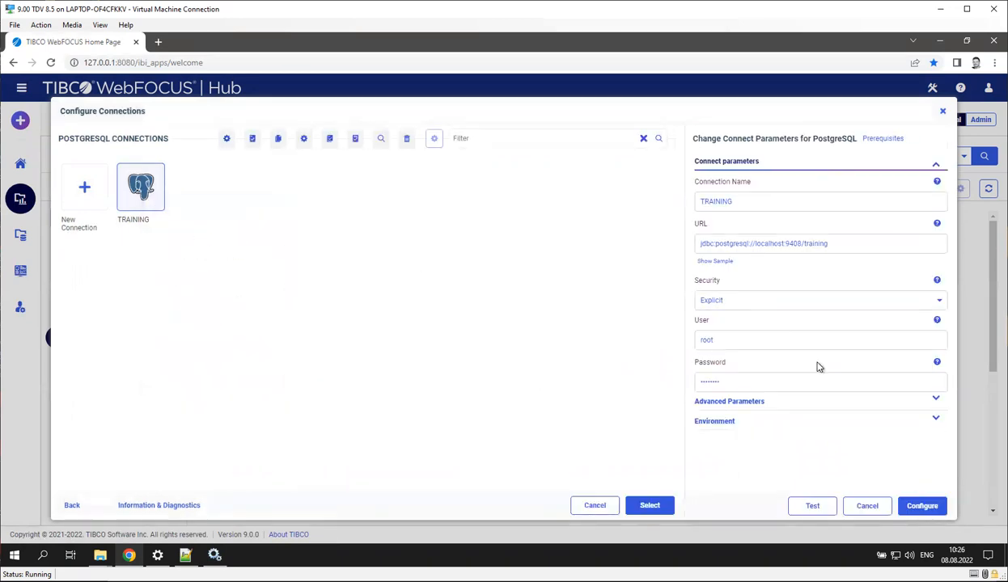
left_click(715, 422)
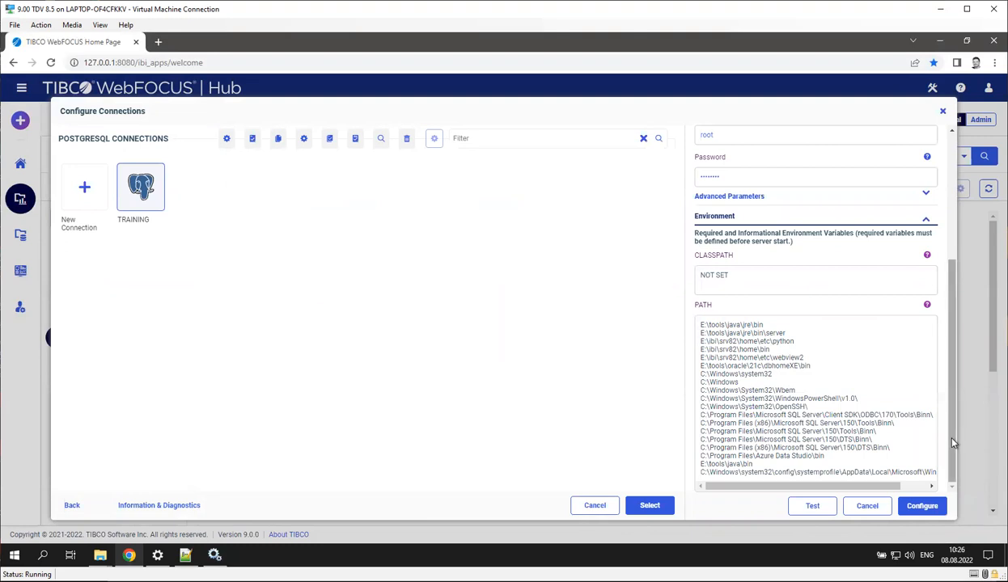
- Review the remaining TRAINING connection properties, including the CLASSPATH and PATH variables, and close them without saving
scroll(955, 440, "up", 3)
scroll(958, 439, "down", 2)
scroll(958, 439, "down", 1)
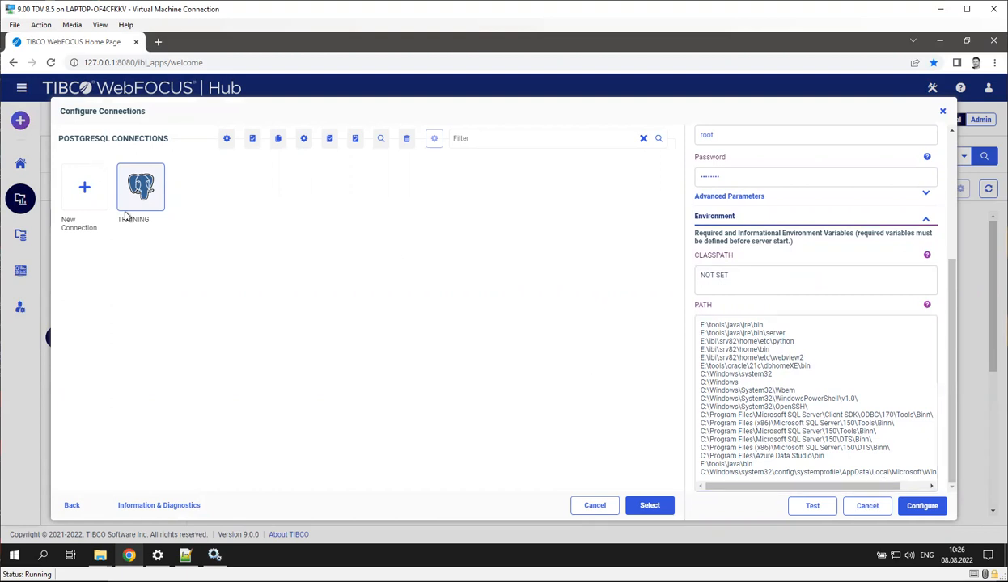
left_click(874, 509)
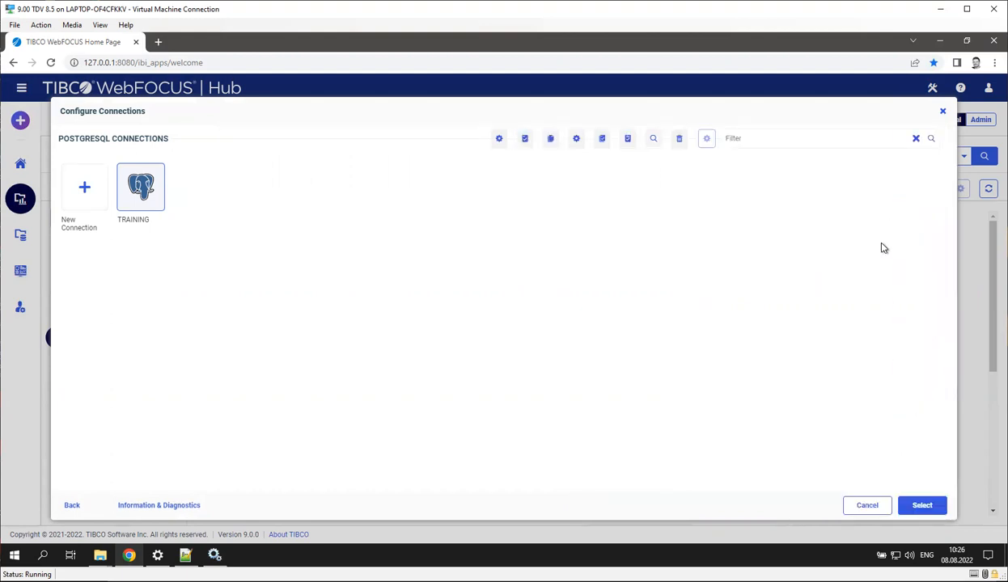
- Run the connectivity test on the TRAINING connection once more and dismiss its report
right_click(150, 190)
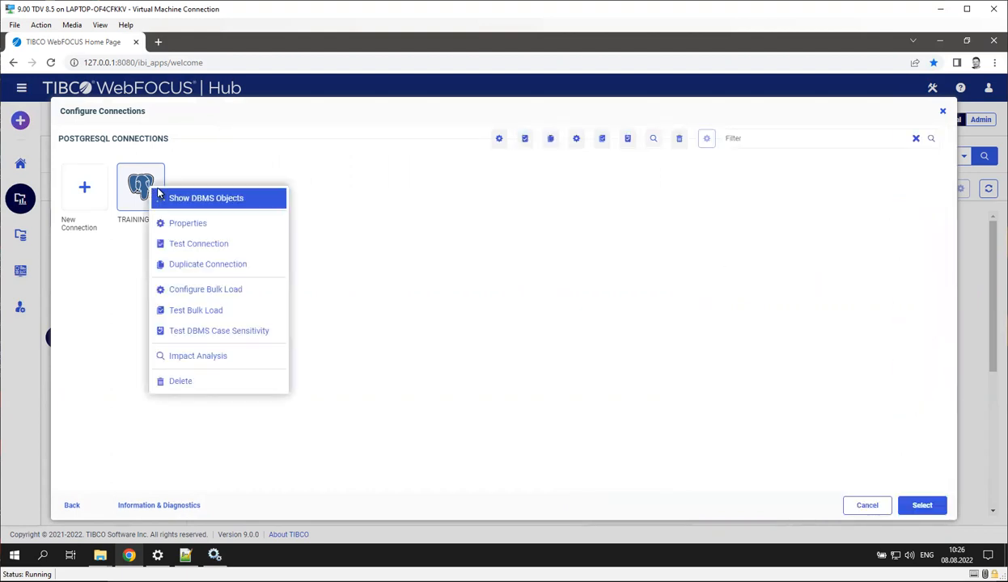
left_click(199, 244)
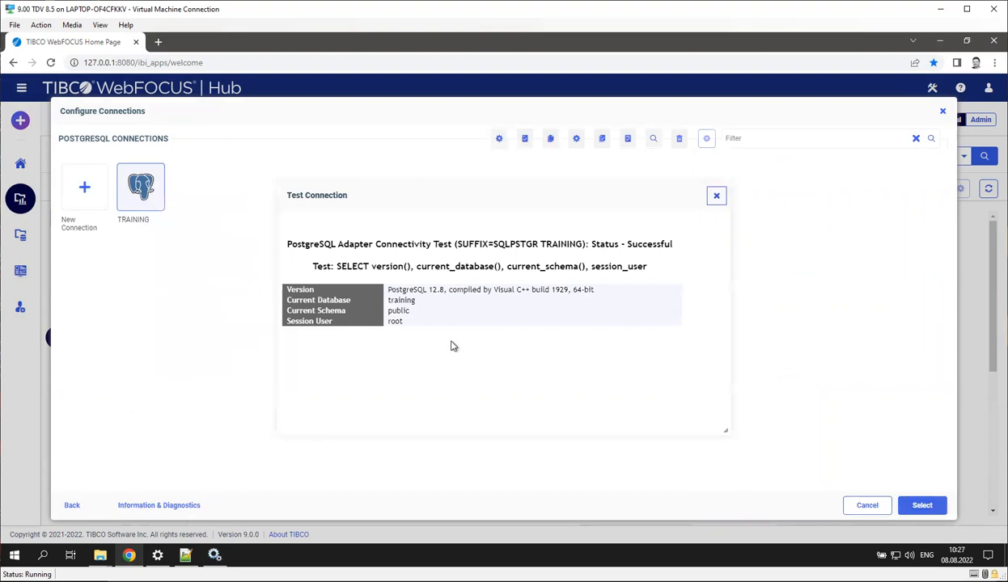
left_click(716, 199)
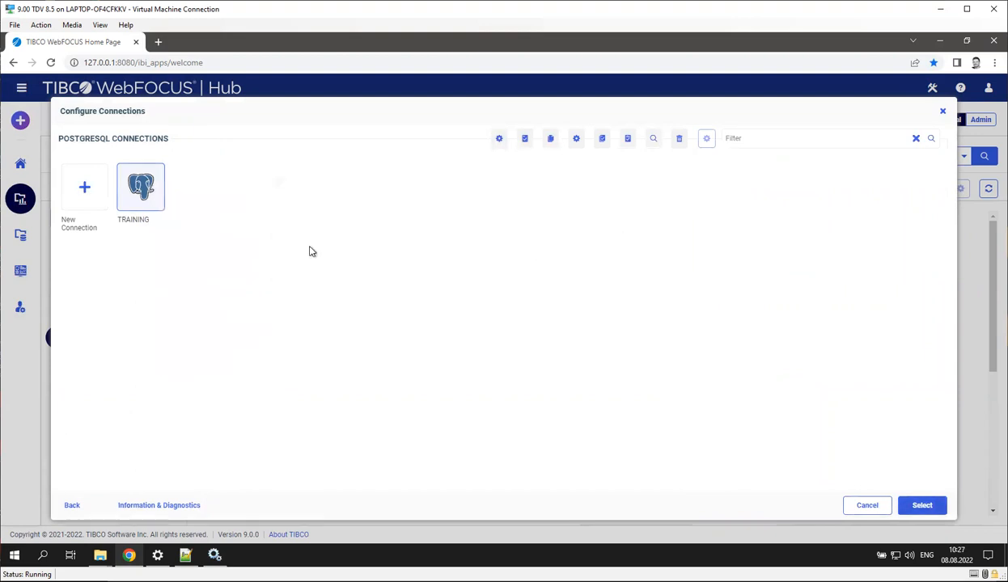
- Test bulk load for the TRAINING connection, examine the psql and environment variable messages in the report, and close it
right_click(151, 192)
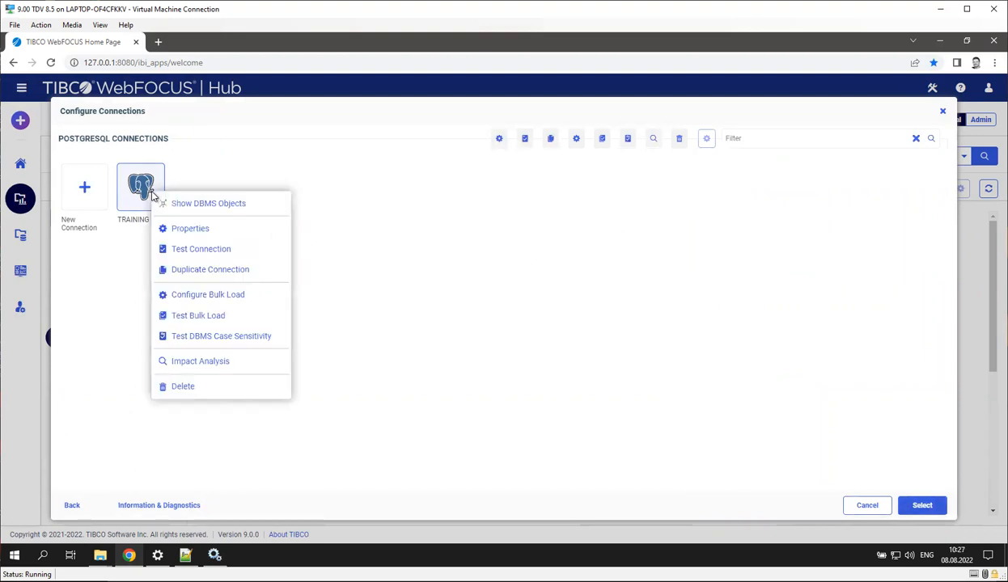
left_click(228, 318)
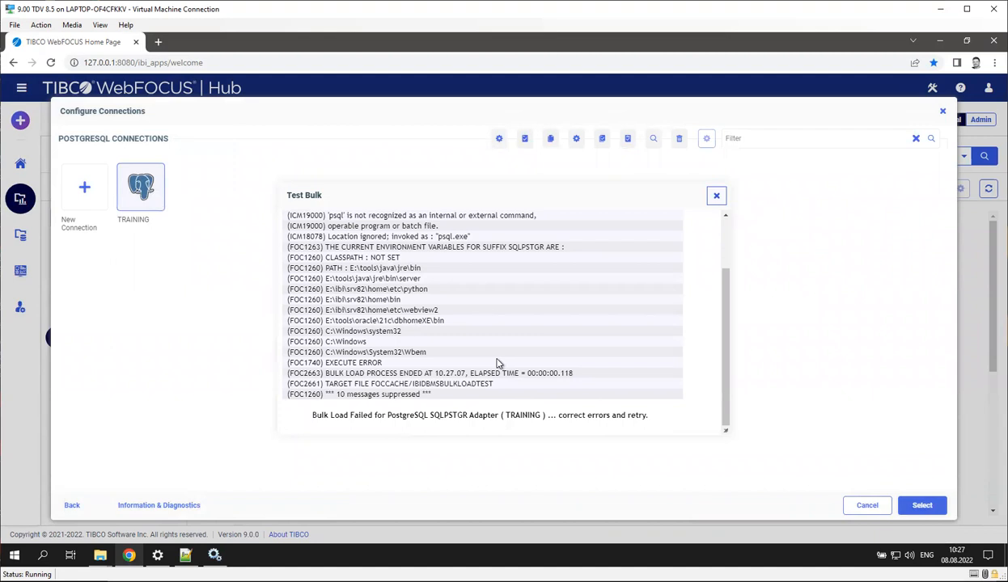
scroll(507, 347, "up", 5)
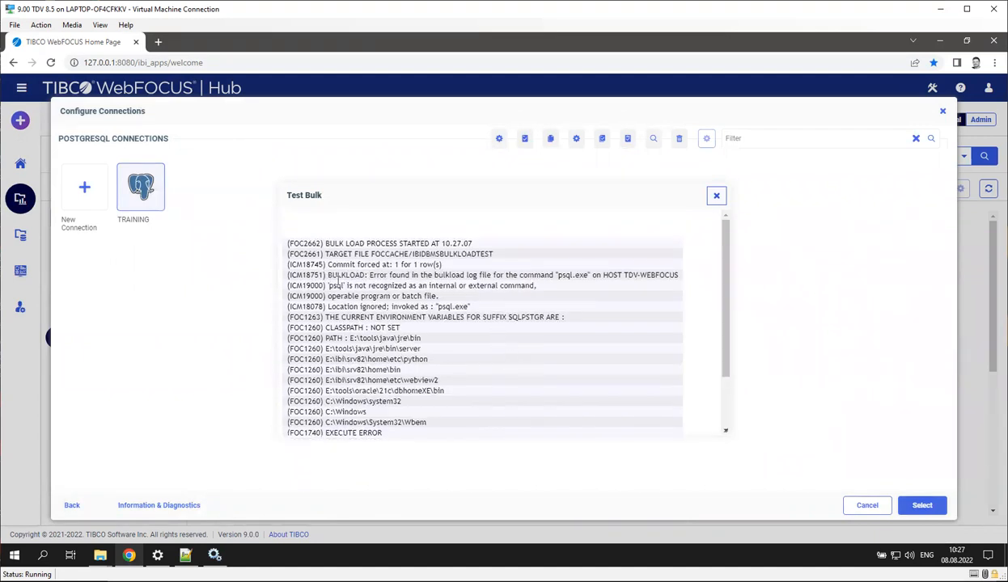
scroll(424, 317, "down", 3)
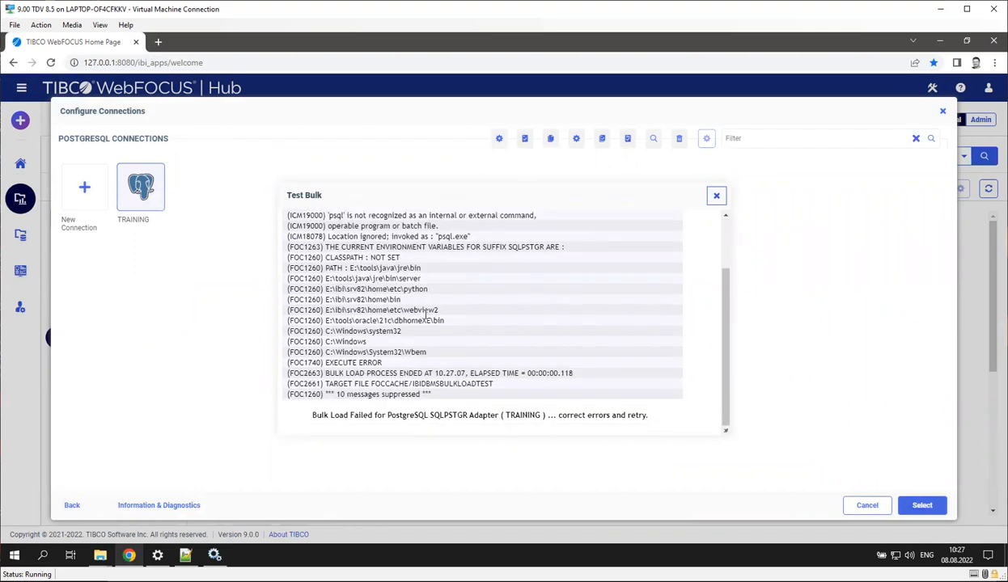
scroll(425, 315, "up", 3)
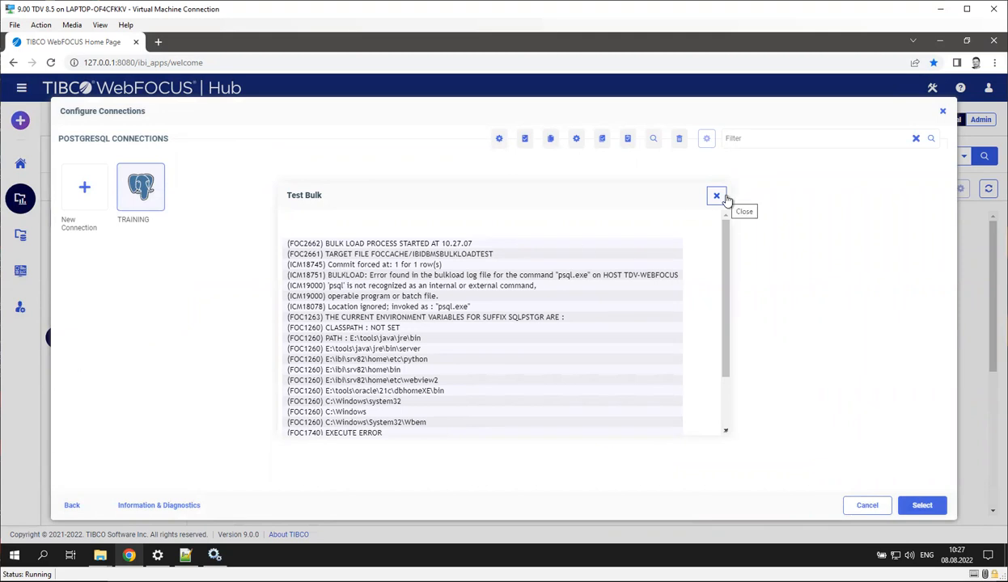
left_click_drag(346, 273, 552, 290)
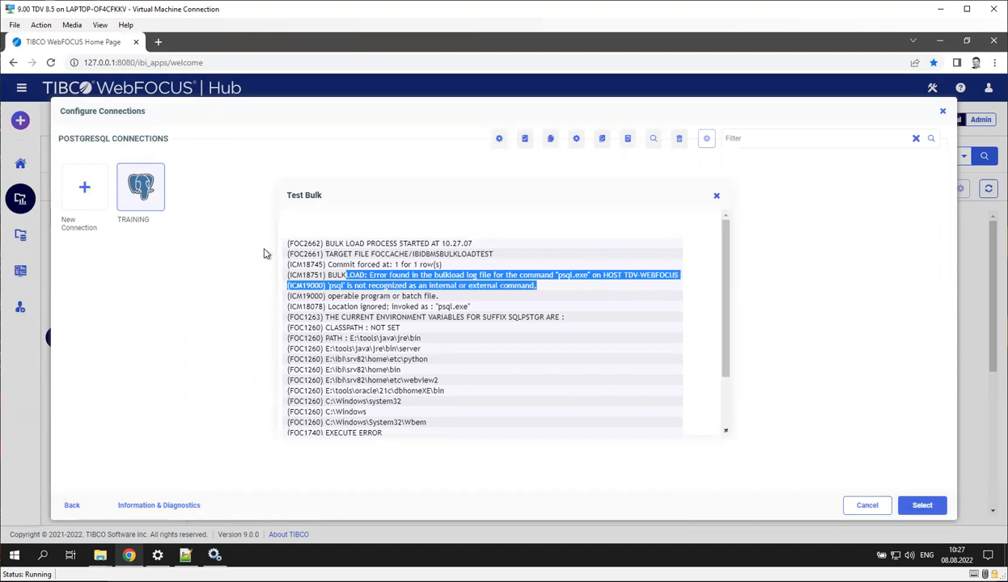
left_click(716, 196)
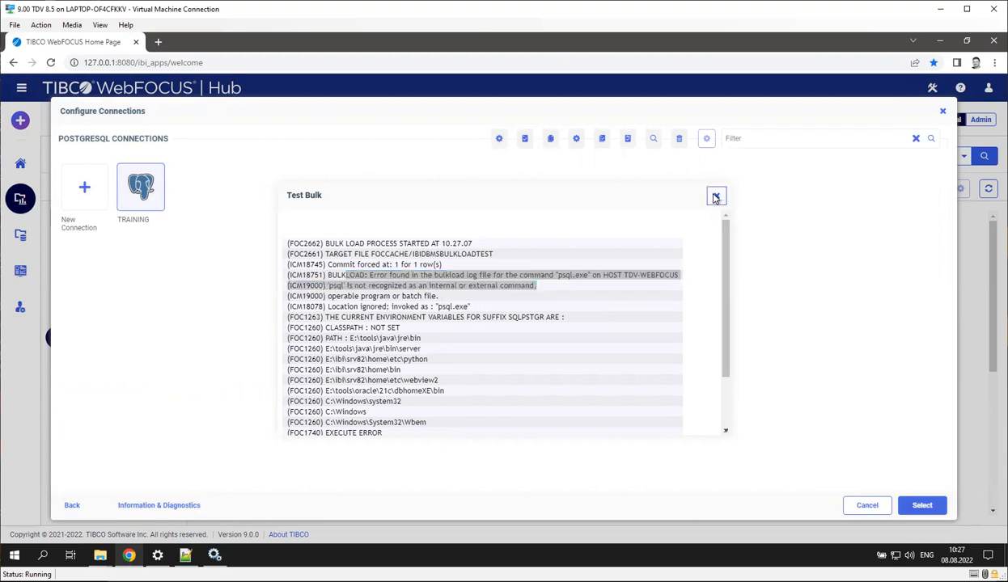